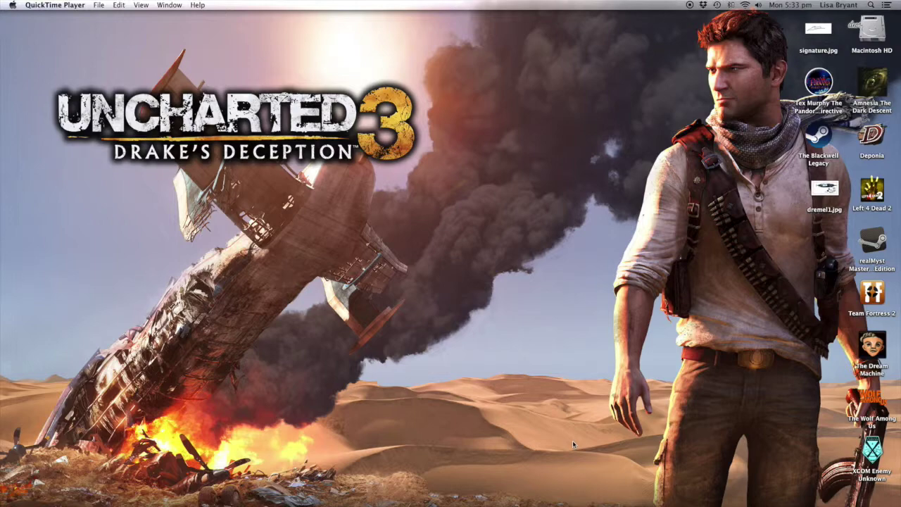
Bring the TDW Sif sword template forward in Illustrator and zoom in on the blade details.
{"action": "mouse_move", "coordinate": [588, 499]}
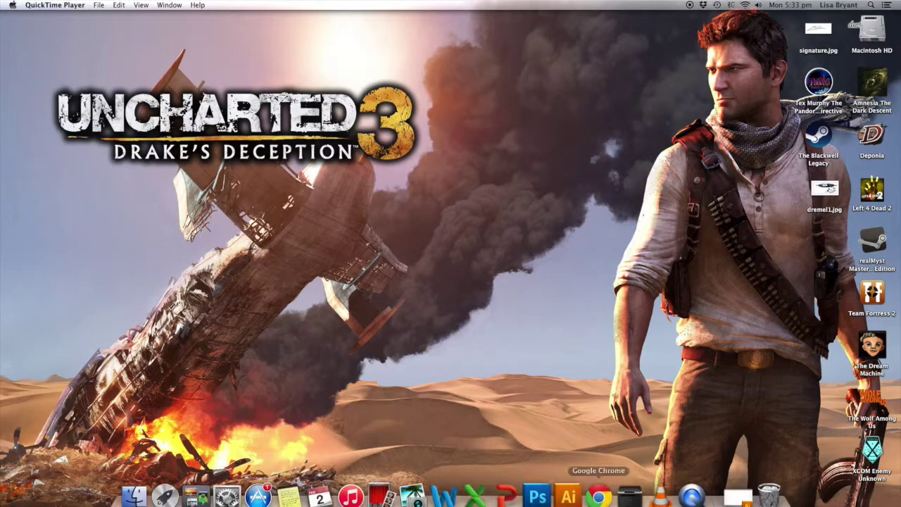
{"action": "left_click", "coordinate": [570, 491]}
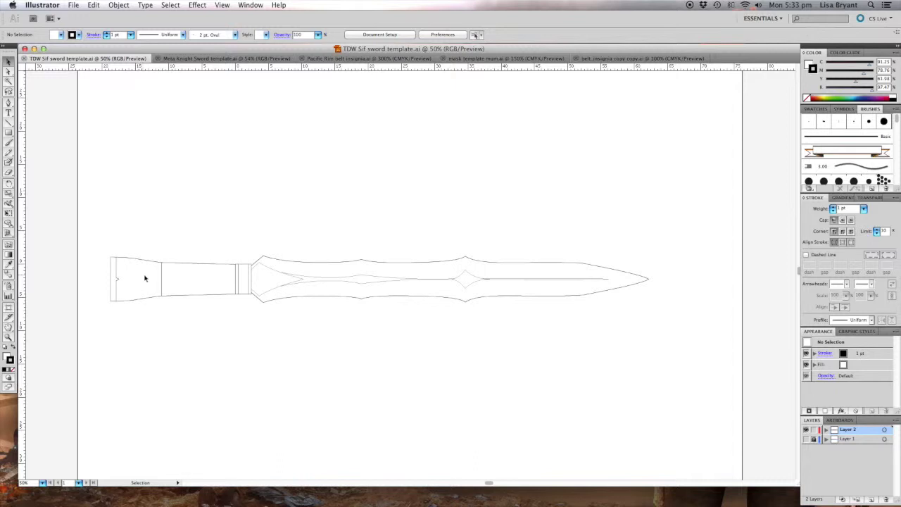
{"action": "key", "text": "super+equal"}
{"action": "key", "text": "super+equal"}
{"action": "key", "text": "super+equal"}
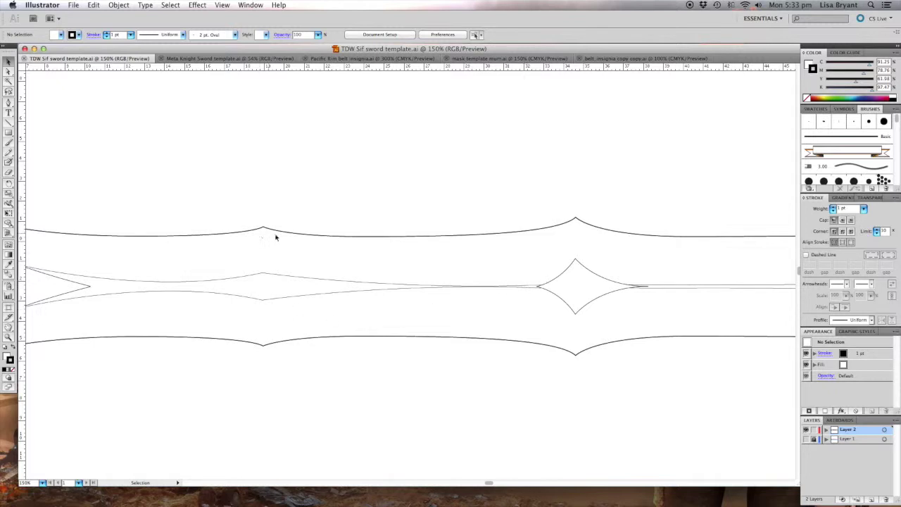
{"action": "key", "text": "a"}
{"action": "key", "text": "super+minus"}
{"action": "key", "text": "v"}
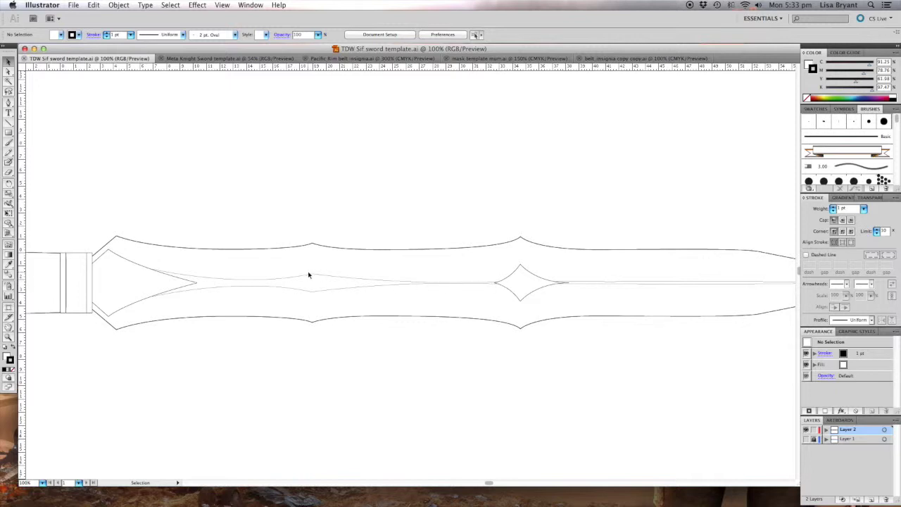
Zoom out to the whole sword and turn on Layer 1's guide layer.
{"action": "key", "text": "a"}
{"action": "key", "text": "super+minus"}
{"action": "scroll", "coordinate": [411, 366], "scroll_direction": "left", "scroll_amount": 5}
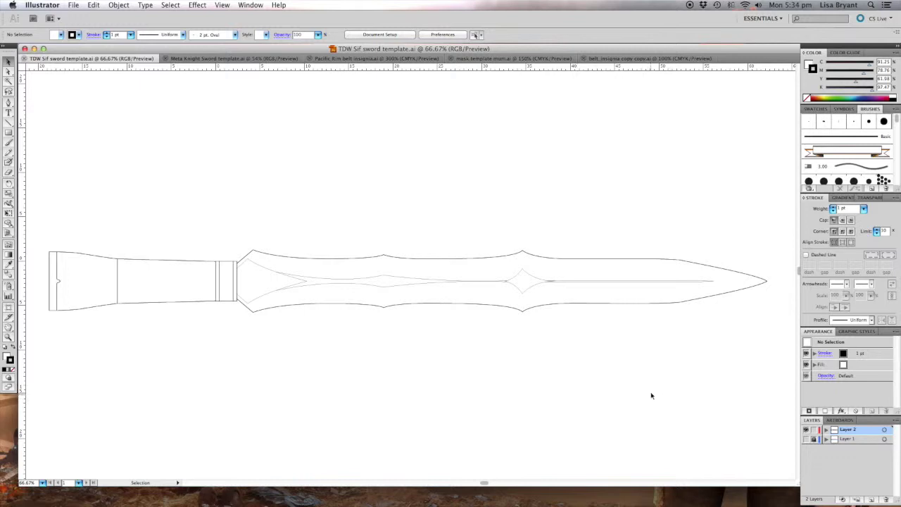
{"action": "left_click", "coordinate": [807, 438]}
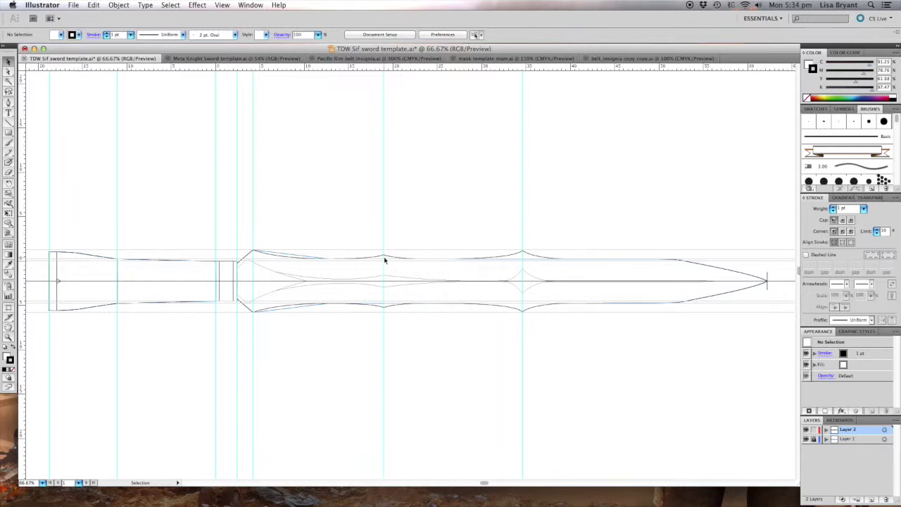
Compare the blade against the guides up close, then switch to the Meta Knight Sword template.
{"action": "key", "text": "super+equal"}
{"action": "key", "text": "super+equal"}
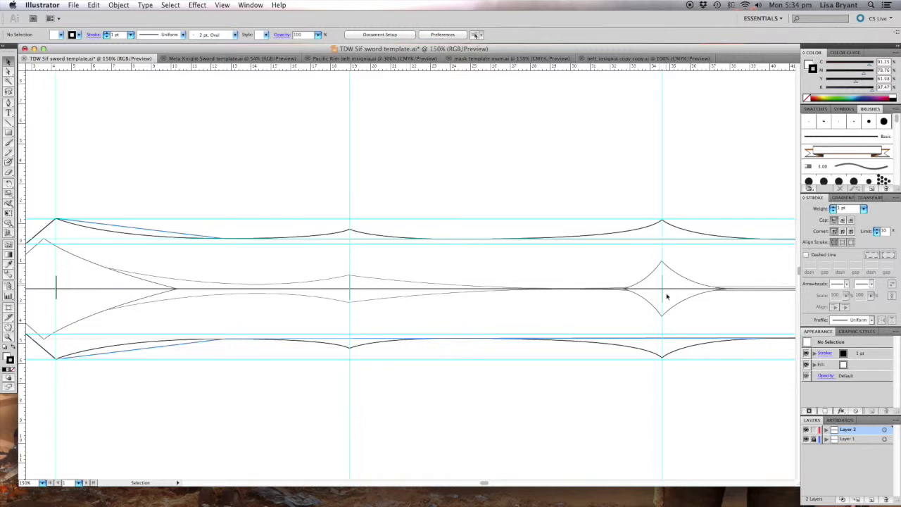
{"action": "key", "text": "super+minus"}
{"action": "key", "text": "super+minus"}
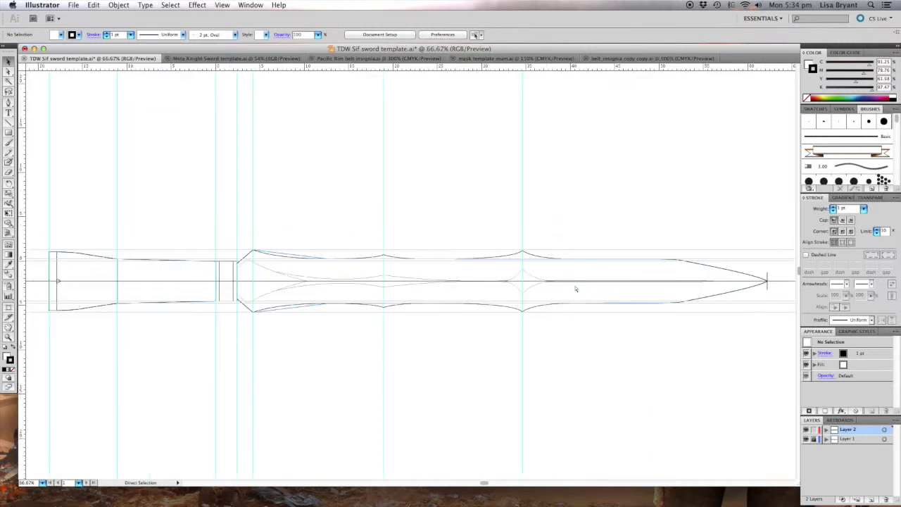
{"action": "key", "text": "v"}
{"action": "scroll", "coordinate": [575, 288], "scroll_direction": "right", "scroll_amount": 2}
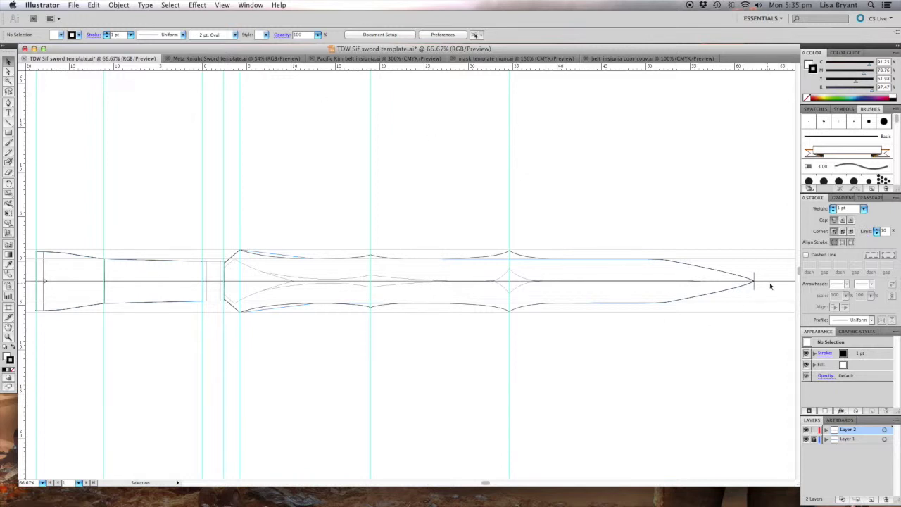
{"action": "left_click", "coordinate": [228, 58]}
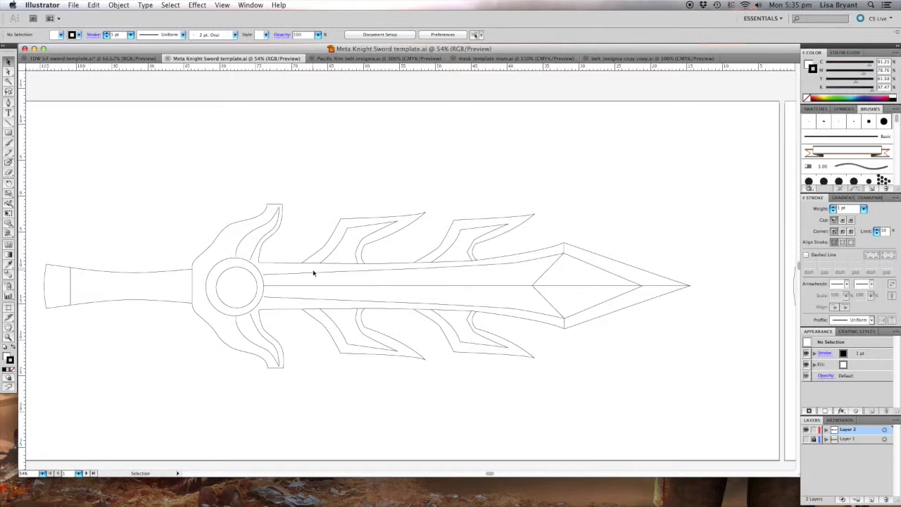
Zoom out over the whole Meta Knight sword, then switch to the Pacific Rim belt insignia document.
{"action": "scroll", "coordinate": [314, 273], "scroll_direction": "up", "scroll_amount": 4}
{"action": "key", "text": "v"}
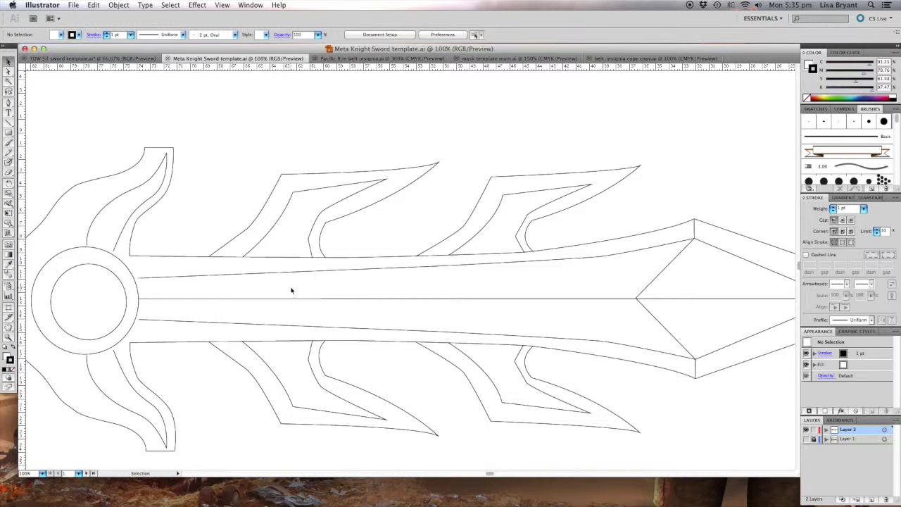
{"action": "key", "text": "super+minus"}
{"action": "key", "text": "super+minus"}
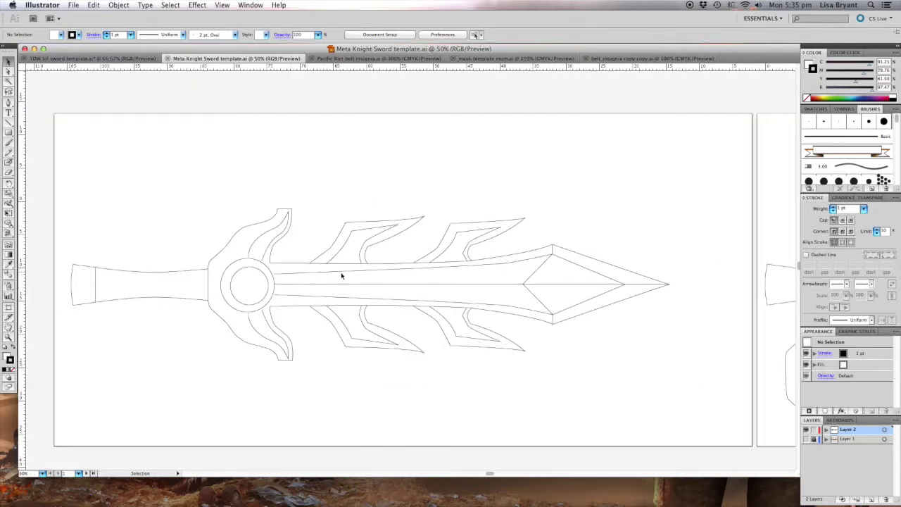
{"action": "scroll", "coordinate": [344, 273], "scroll_direction": "left", "scroll_amount": 2}
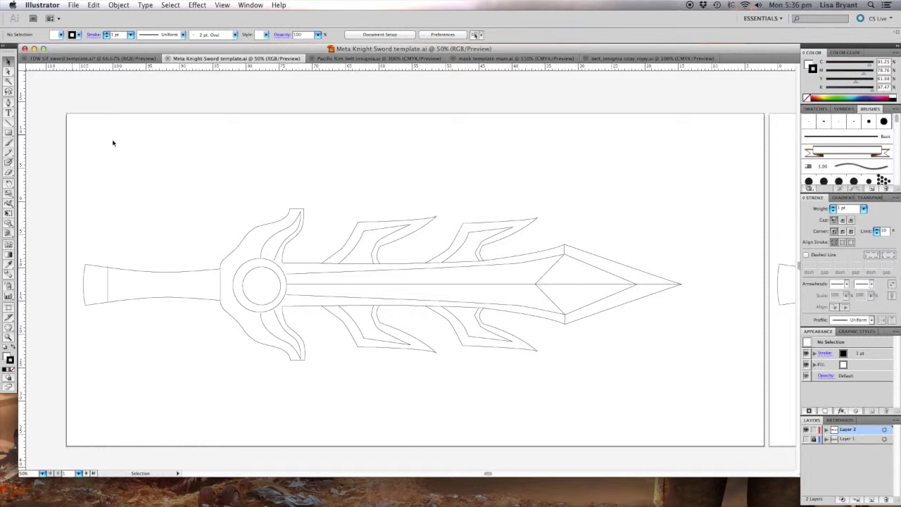
{"action": "left_click", "coordinate": [347, 61]}
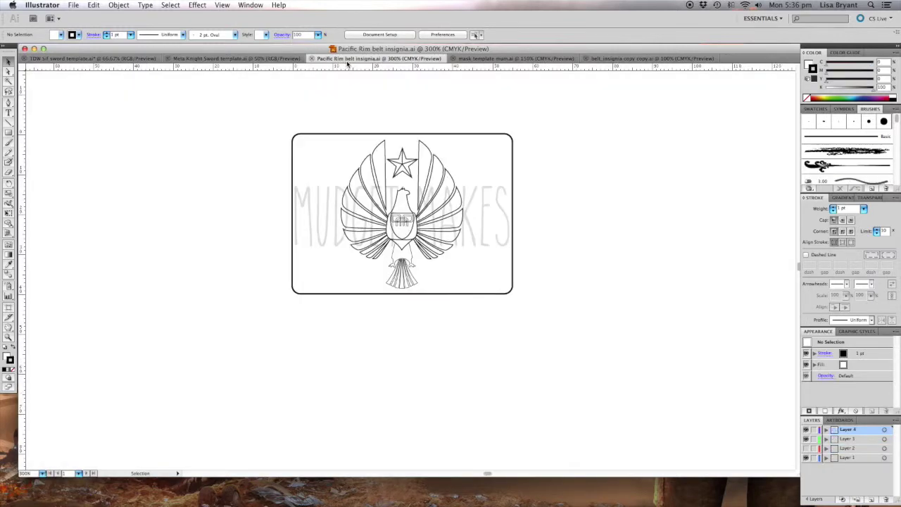
Hide the top watermark layer, fit the artboard with Cmd+0, and reveal Layer 2's insignia photo.
{"action": "left_click", "coordinate": [806, 437]}
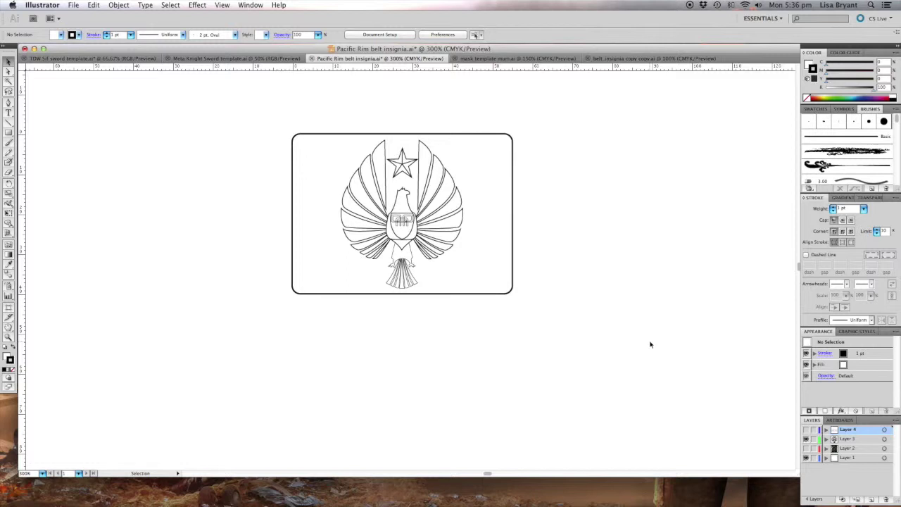
{"action": "key", "text": "super+0"}
{"action": "key", "text": "v"}
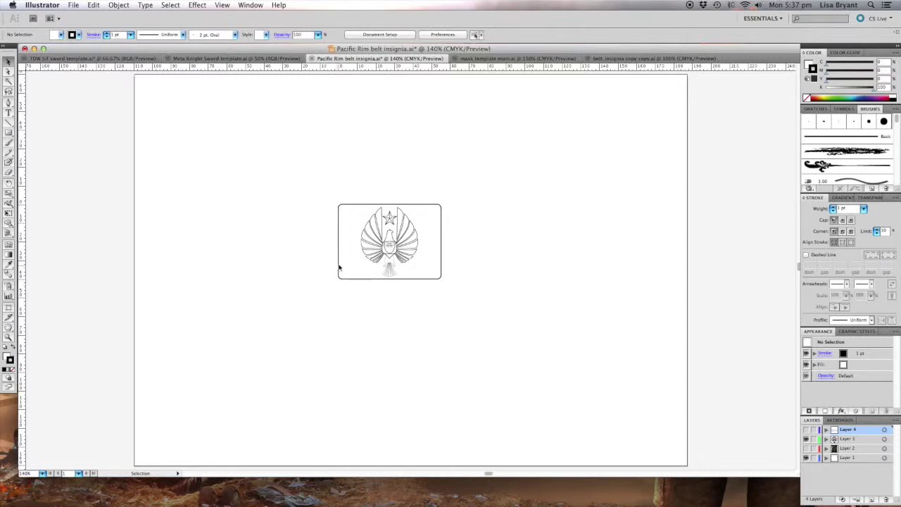
{"action": "left_click", "coordinate": [806, 448]}
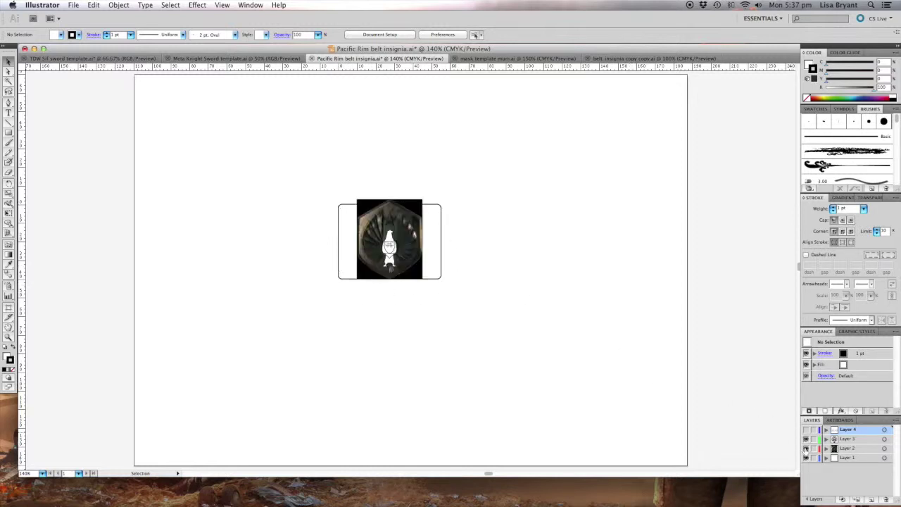
Zoom in closely on the insignia with Layer 3's eagle line art shown over the photo.
{"action": "left_click", "coordinate": [806, 438]}
{"action": "key", "text": "super+equal"}
{"action": "key", "text": "super+equal"}
{"action": "key", "text": "super+equal"}
{"action": "key", "text": "super+equal"}
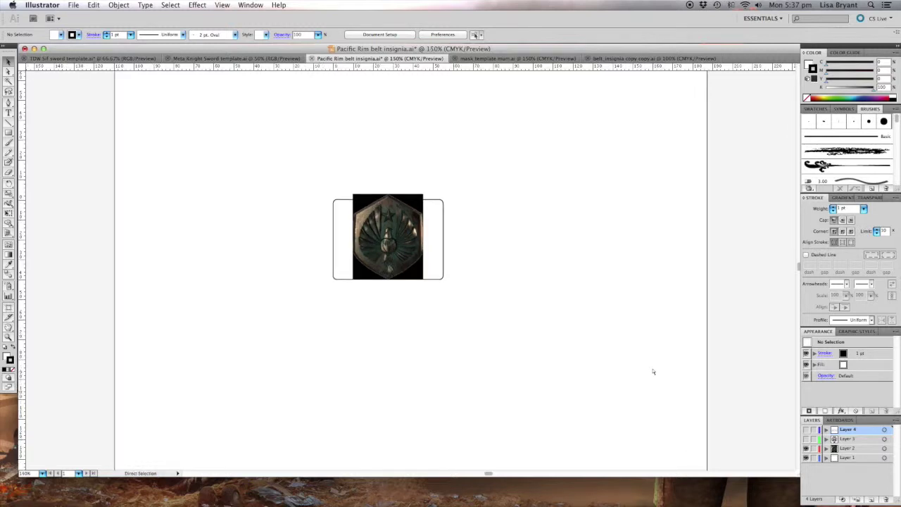
{"action": "left_click", "coordinate": [806, 439]}
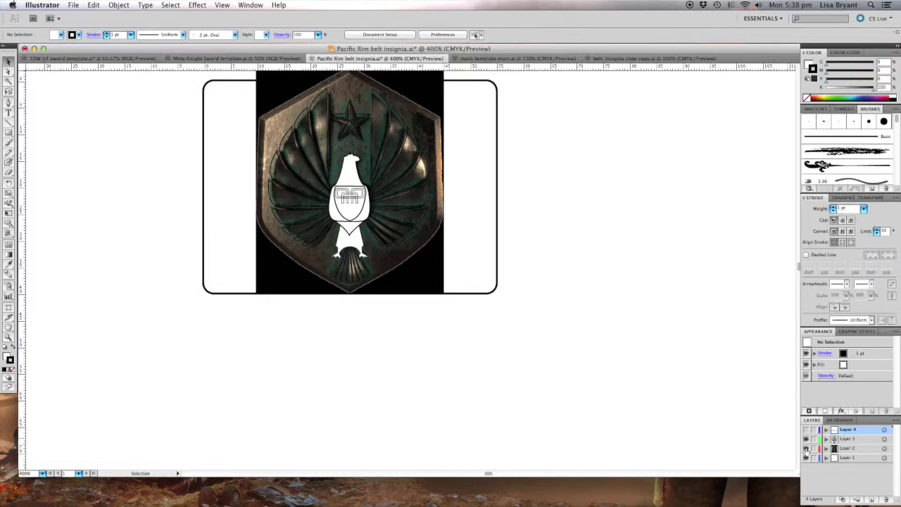
Check the TDW Sif template, return to the Pacific Rim insignia, and hide its photo reference layer.
{"action": "left_click", "coordinate": [49, 59]}
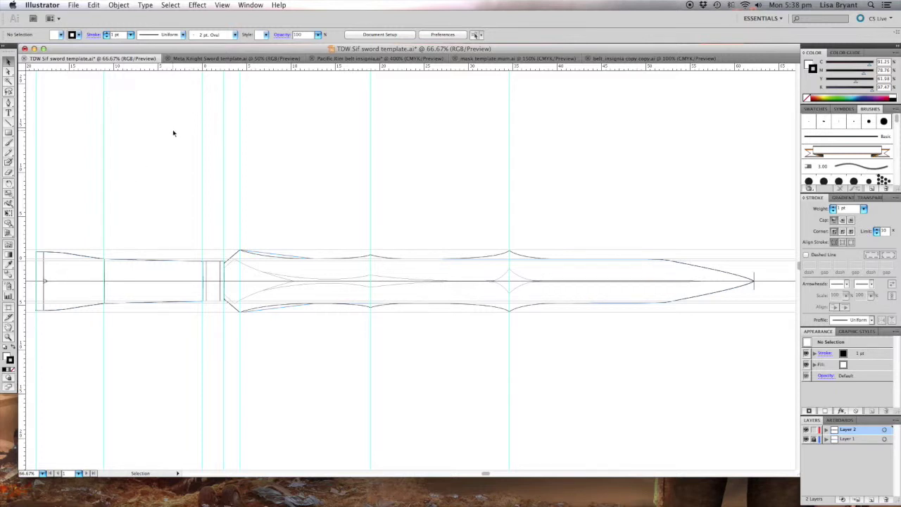
{"action": "left_click", "coordinate": [341, 58]}
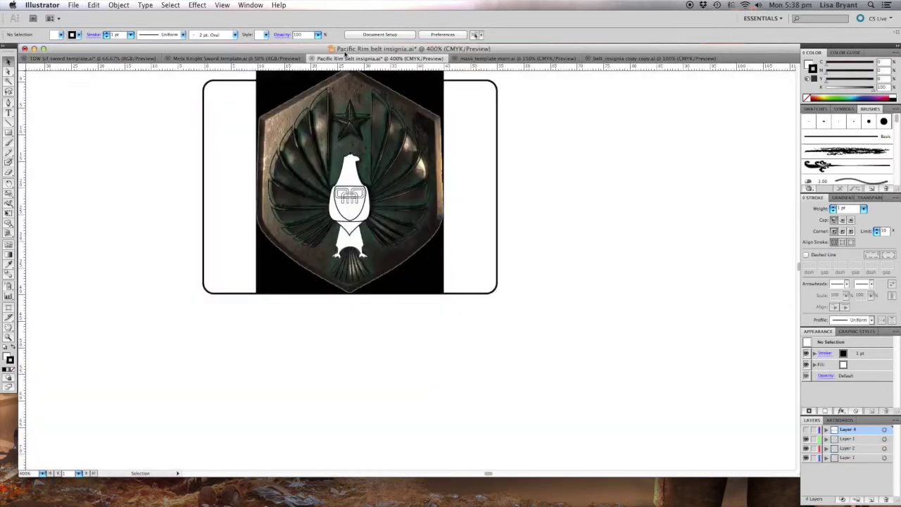
{"action": "scroll", "coordinate": [599, 314], "scroll_direction": "up", "scroll_amount": 3}
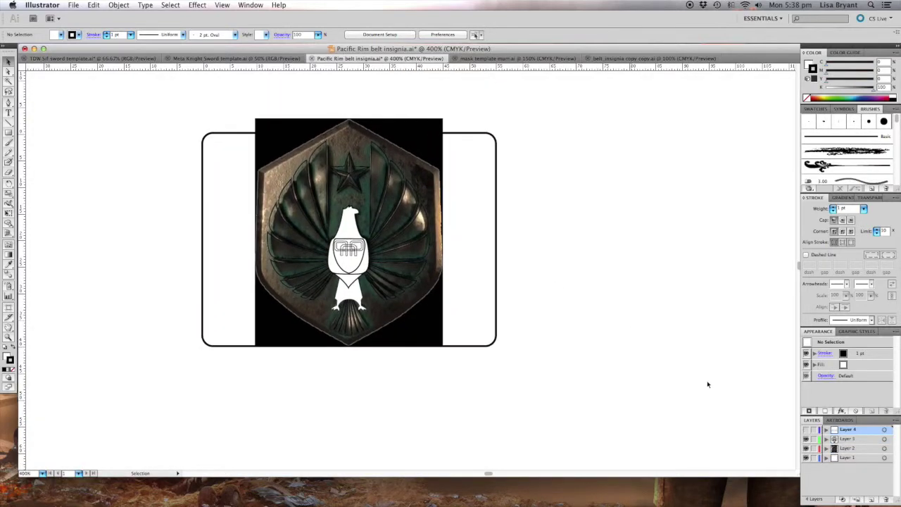
{"action": "left_click", "coordinate": [806, 448]}
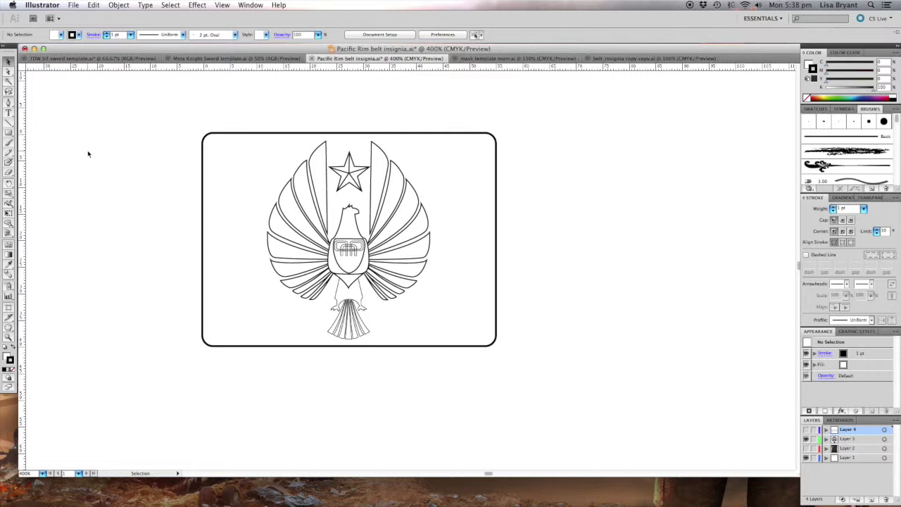
Choose the Rectangle Tool from the shape flyout and switch to the mask template mum.ai document.
{"action": "left_click", "coordinate": [8, 133]}
{"action": "mouse_move", "coordinate": [8, 134]}
{"action": "left_mouse_down"}
{"action": "mouse_move", "coordinate": [44, 181]}
{"action": "mouse_move", "coordinate": [45, 131]}
{"action": "mouse_move", "coordinate": [44, 179]}
{"action": "mouse_move", "coordinate": [28, 134]}
{"action": "mouse_move", "coordinate": [9, 131]}
{"action": "mouse_move", "coordinate": [36, 149]}
{"action": "mouse_move", "coordinate": [8, 136]}
{"action": "left_mouse_up"}
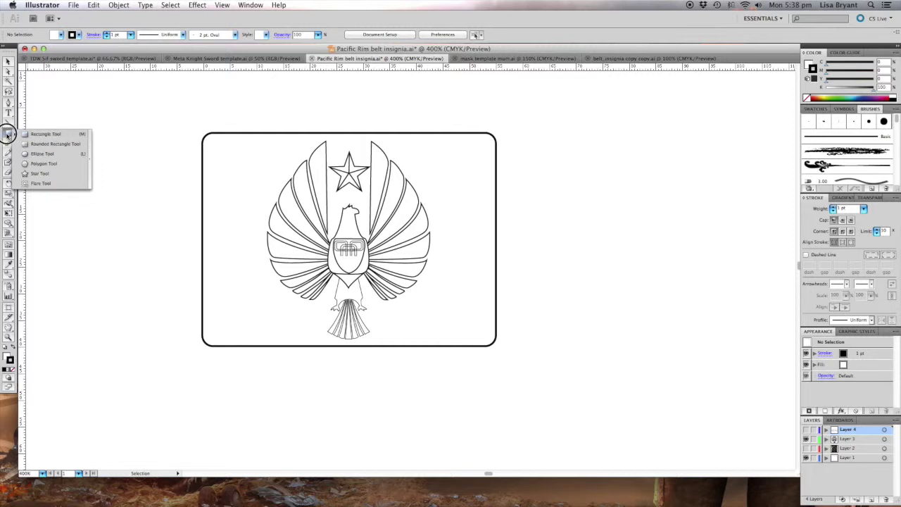
{"action": "left_click_drag", "start_coordinate": [8, 136], "coordinate": [9, 134]}
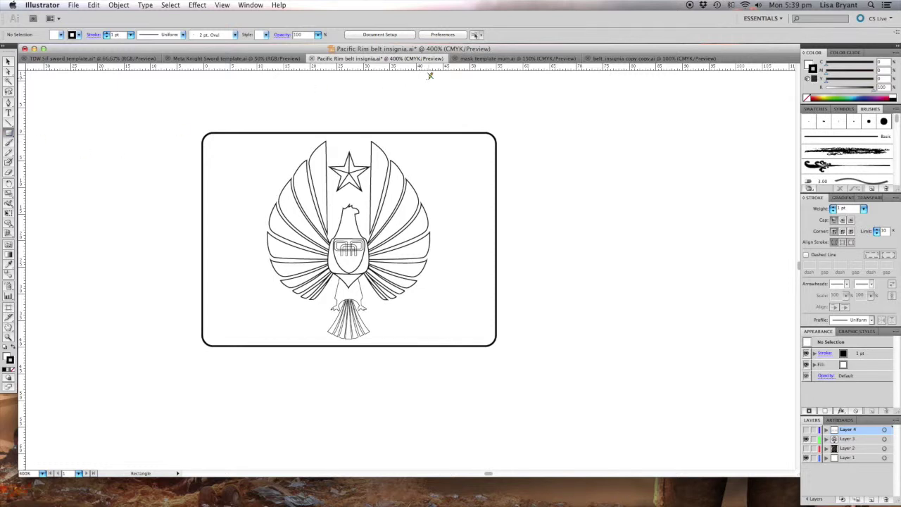
{"action": "left_click", "coordinate": [511, 59]}
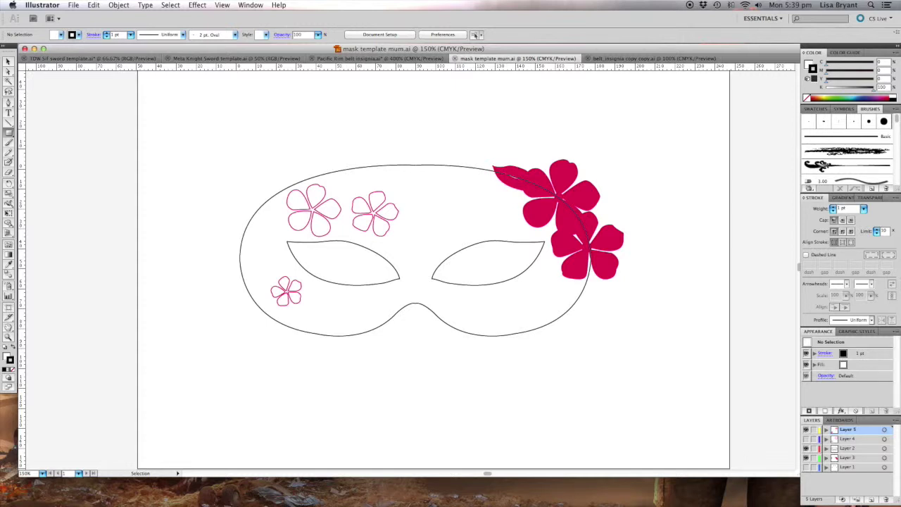
{"action": "left_click", "coordinate": [8, 62]}
{"action": "left_click_drag", "start_coordinate": [216, 158], "coordinate": [666, 359]}
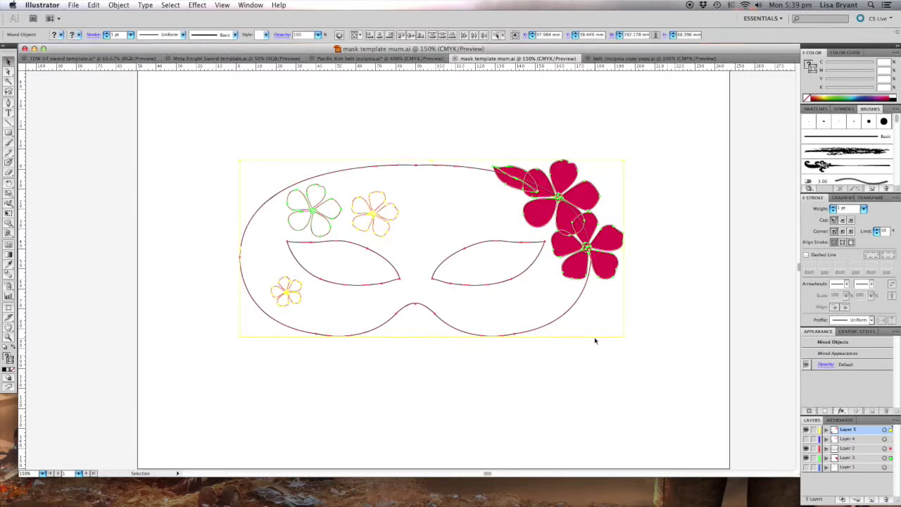
{"action": "left_click", "coordinate": [669, 292]}
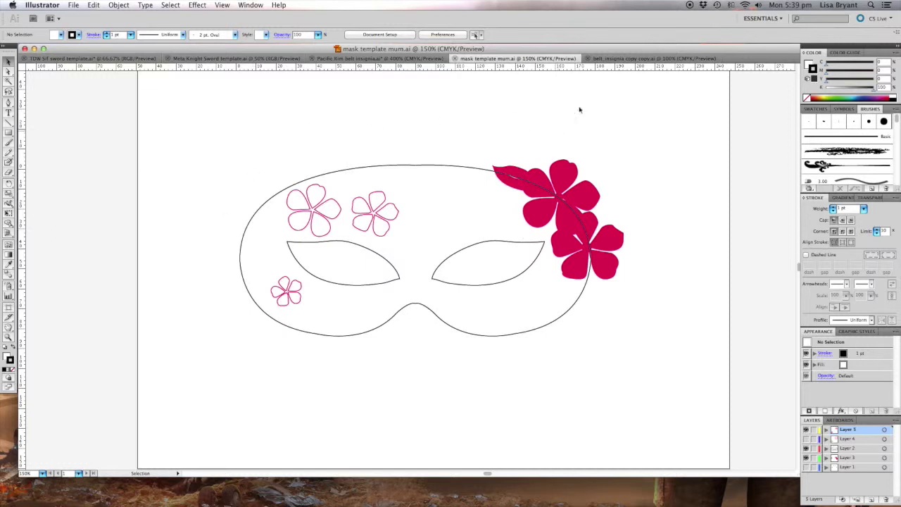
{"action": "left_click", "coordinate": [621, 60]}
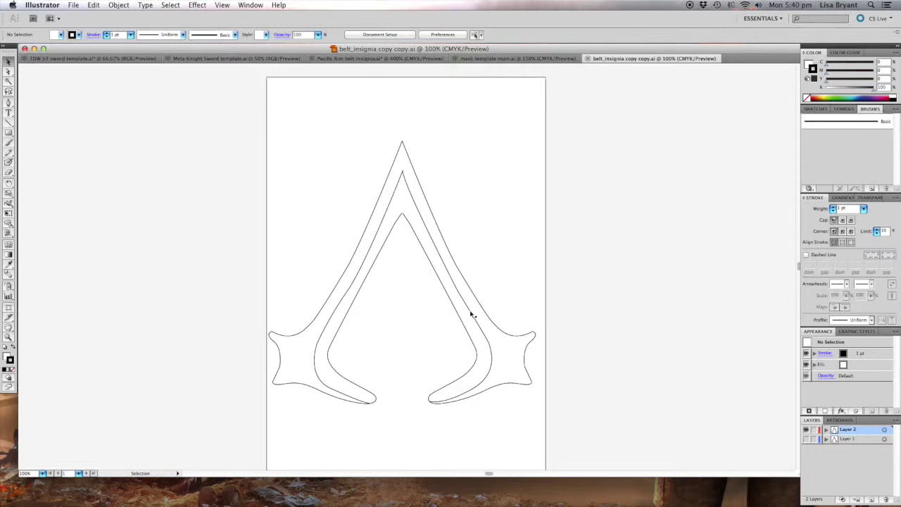
Deselect the insignia path and close the belt insignia, mask and Pacific Rim documents without saving.
{"action": "left_click", "coordinate": [492, 369]}
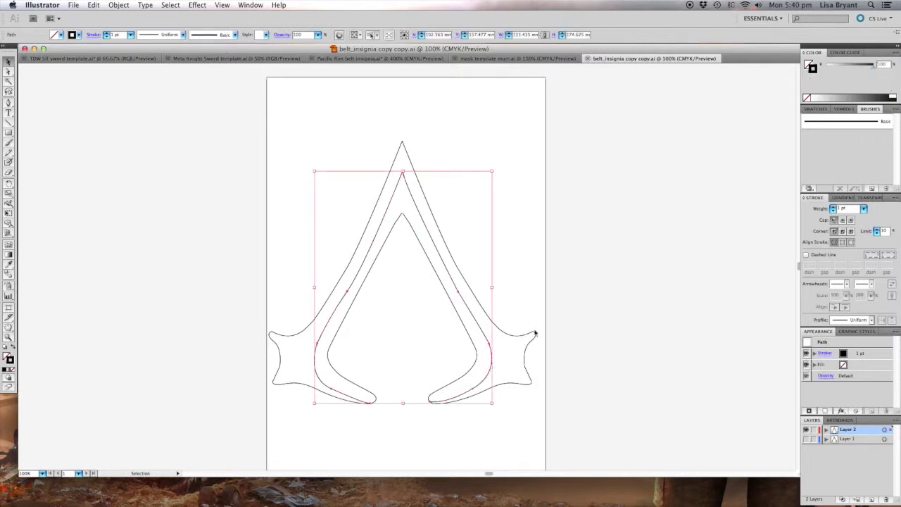
{"action": "left_click", "coordinate": [514, 316]}
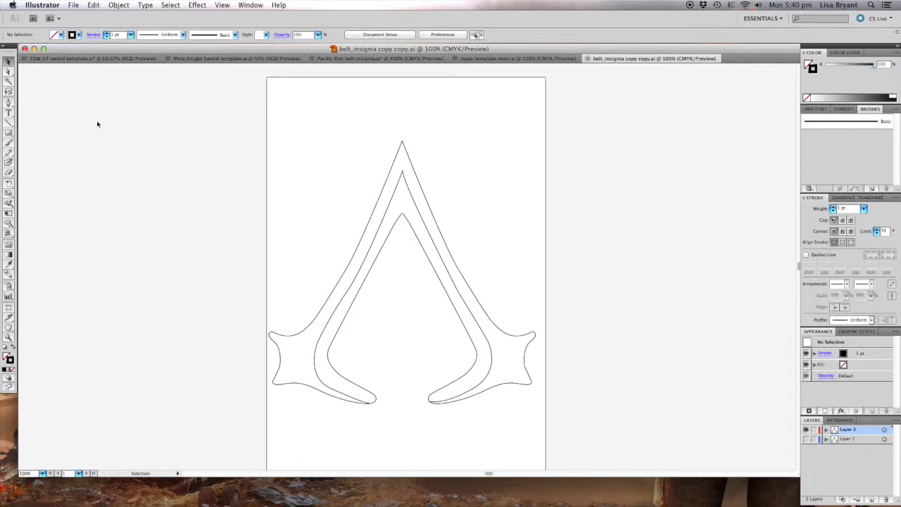
{"action": "left_click", "coordinate": [24, 49]}
{"action": "left_click", "coordinate": [24, 49]}
{"action": "left_click", "coordinate": [24, 48]}
{"action": "left_click", "coordinate": [413, 158]}
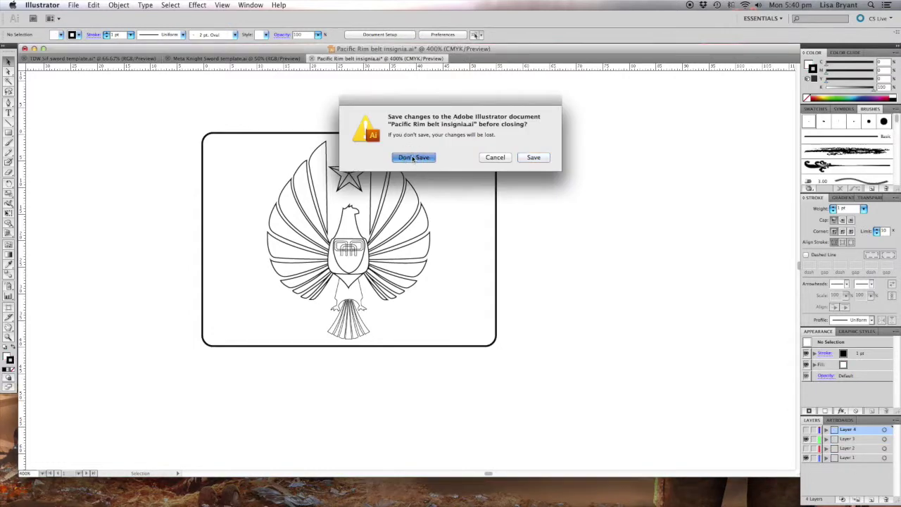
Close the TDW Sif sword template, discarding its changes.
{"action": "key", "text": "super+w"}
{"action": "left_click", "coordinate": [421, 158]}
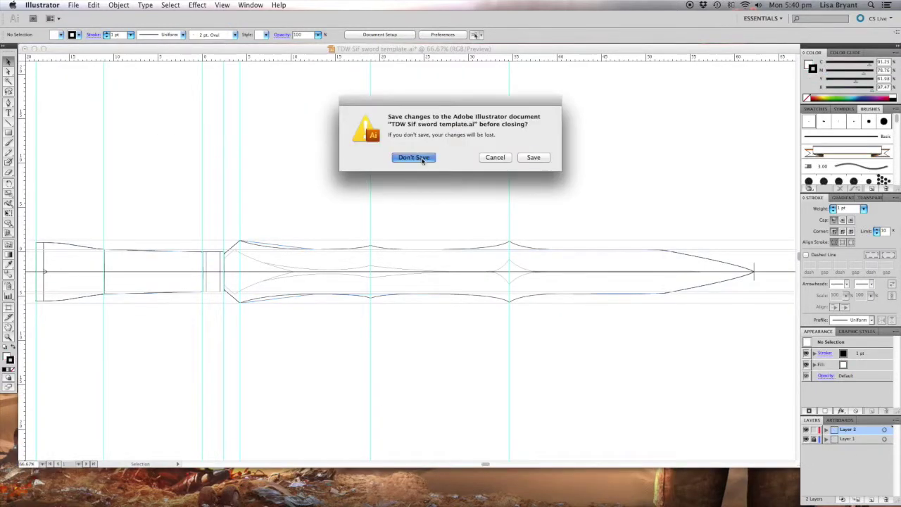
{"action": "left_click", "coordinate": [74, 6]}
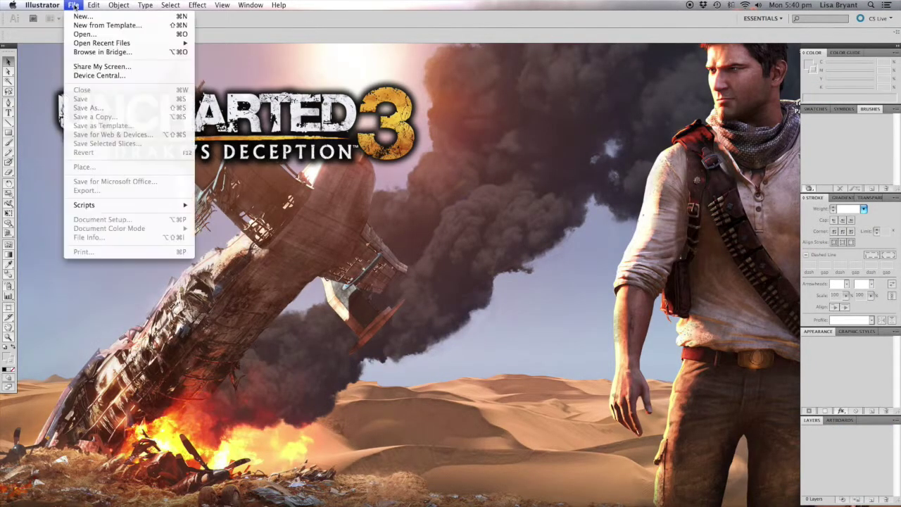
Create a new landscape document 500 mm wide by 297 mm high, in millimetres.
{"action": "left_click", "coordinate": [80, 17]}
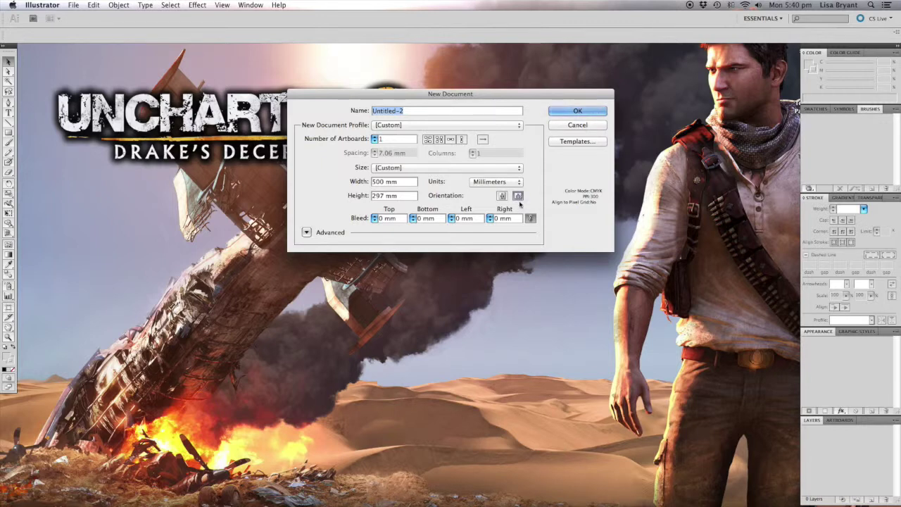
{"action": "left_click", "coordinate": [578, 110]}
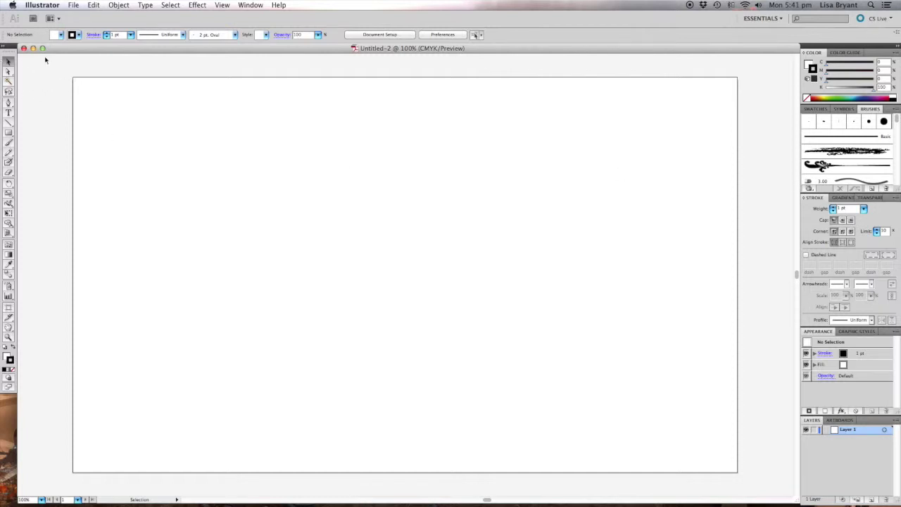
{"action": "left_click", "coordinate": [9, 71]}
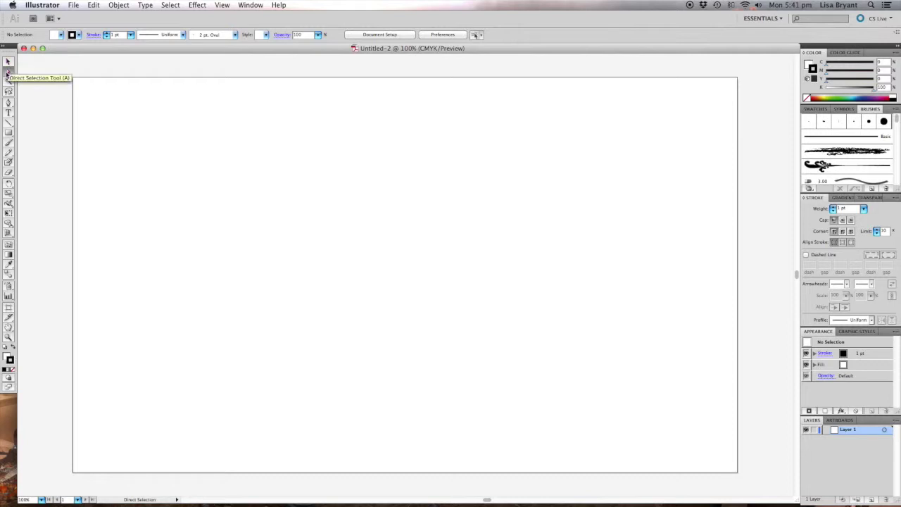
Choose the Pen tool and give new paths a 0.5 pt black stroke with fill set to None.
{"action": "left_click", "coordinate": [7, 71]}
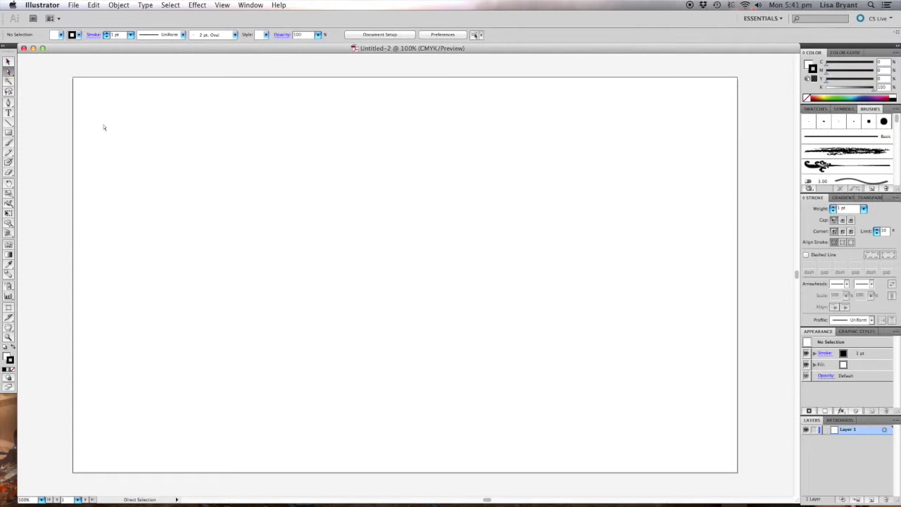
{"action": "key", "text": "v"}
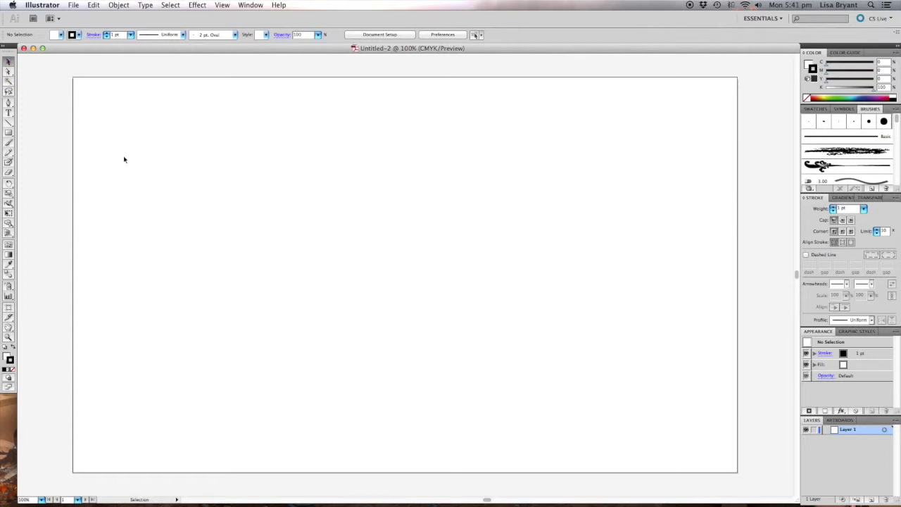
{"action": "left_click", "coordinate": [10, 104]}
{"action": "left_click", "coordinate": [10, 103]}
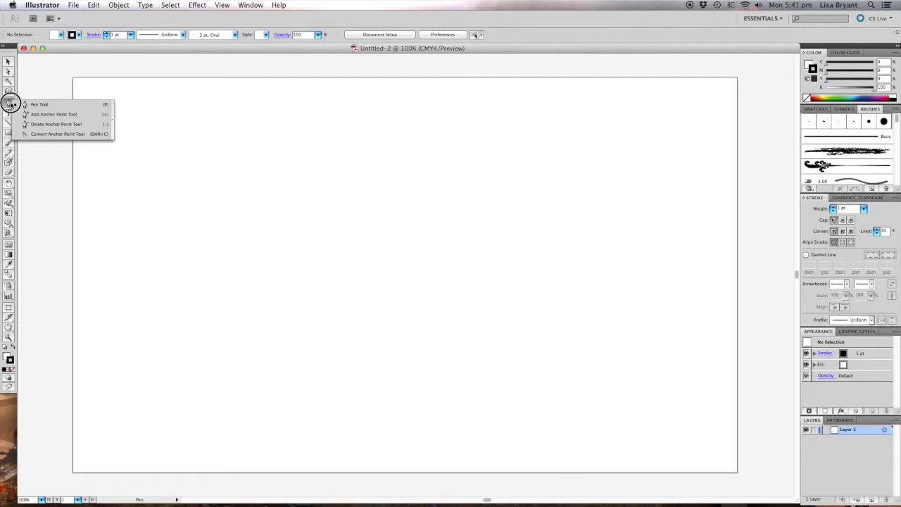
{"action": "left_click", "coordinate": [10, 104]}
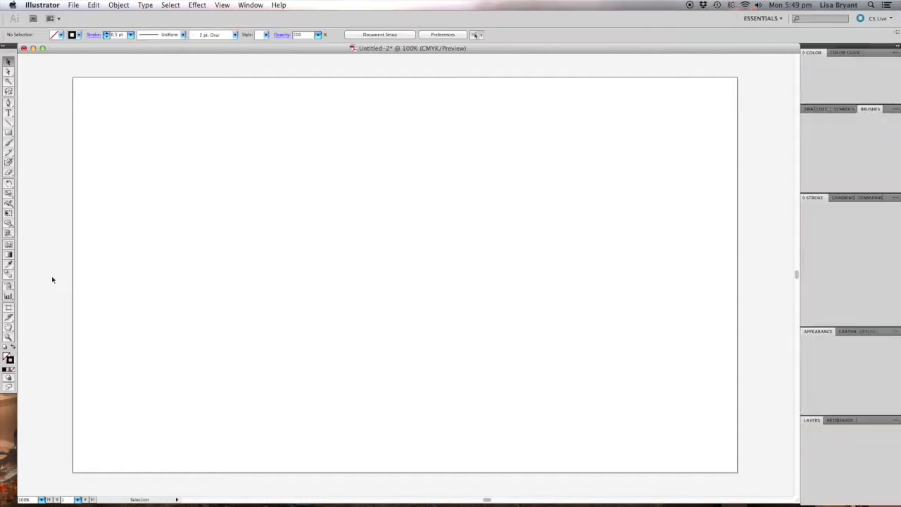
{"action": "left_click", "coordinate": [7, 356]}
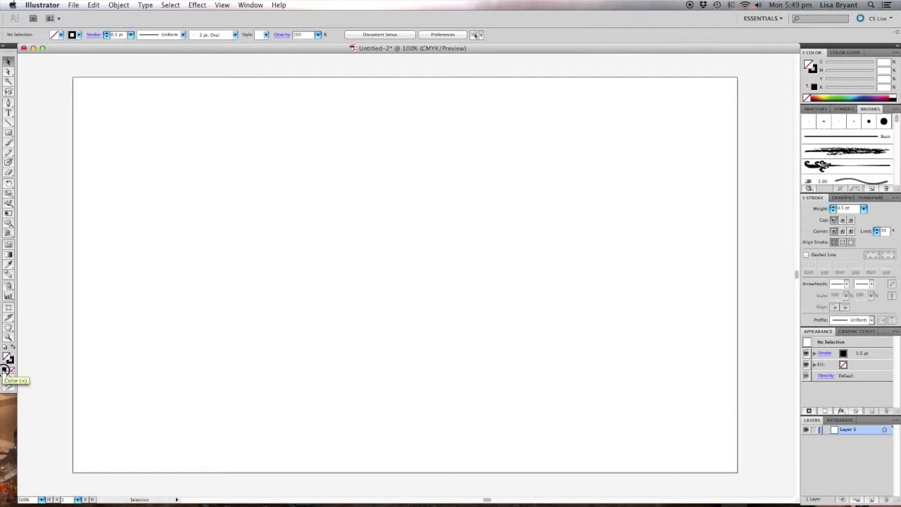
Draw a closed four-cornered path in the artboard's upper left with the Pen tool.
{"action": "left_click", "coordinate": [5, 371]}
{"action": "key", "text": "p"}
{"action": "left_click", "coordinate": [205, 178]}
{"action": "left_click", "coordinate": [252, 180]}
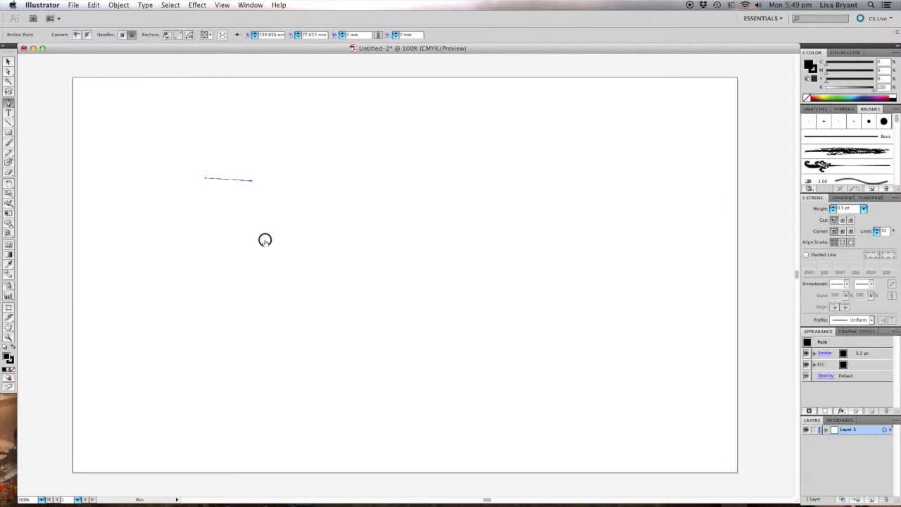
{"action": "left_click", "coordinate": [265, 240]}
{"action": "left_click", "coordinate": [206, 226]}
{"action": "left_click", "coordinate": [205, 179]}
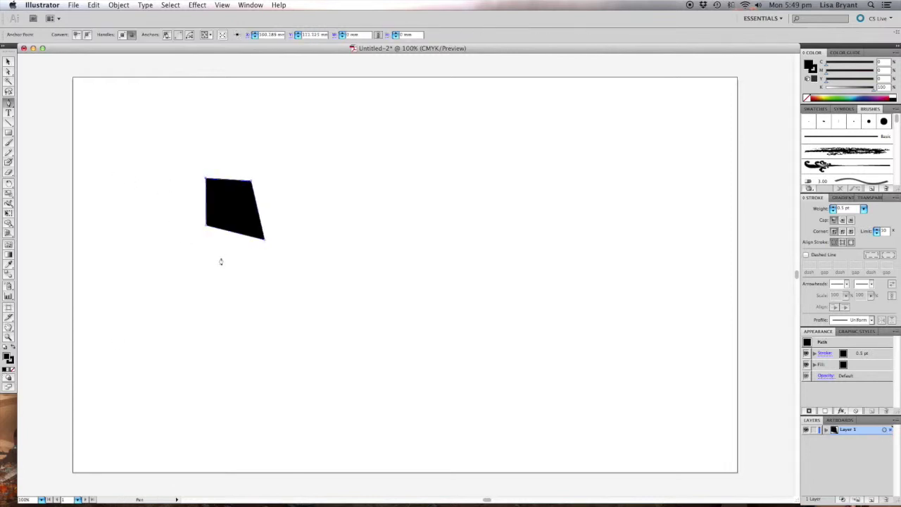
{"action": "left_click", "coordinate": [9, 62]}
Remove the shape's fill and give its black outline a 1 pt stroke weight.
{"action": "left_click", "coordinate": [78, 134]}
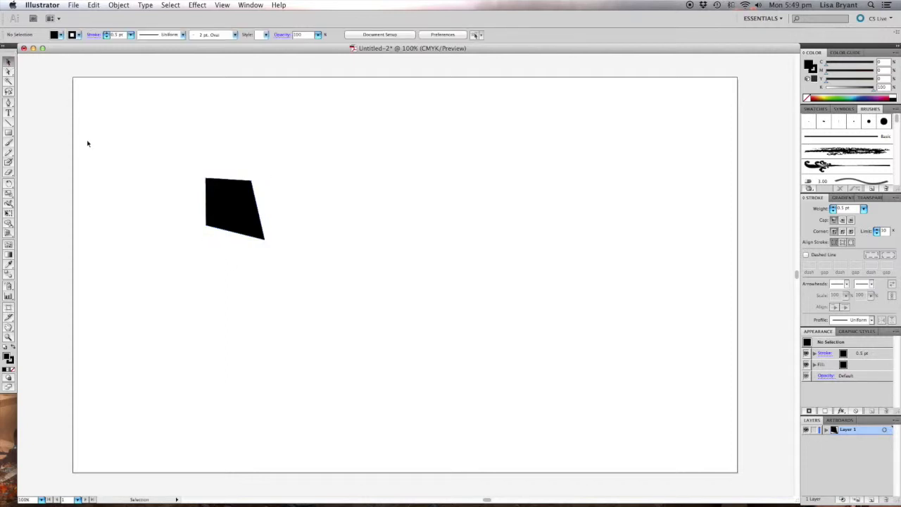
{"action": "left_click_drag", "start_coordinate": [201, 163], "coordinate": [277, 263]}
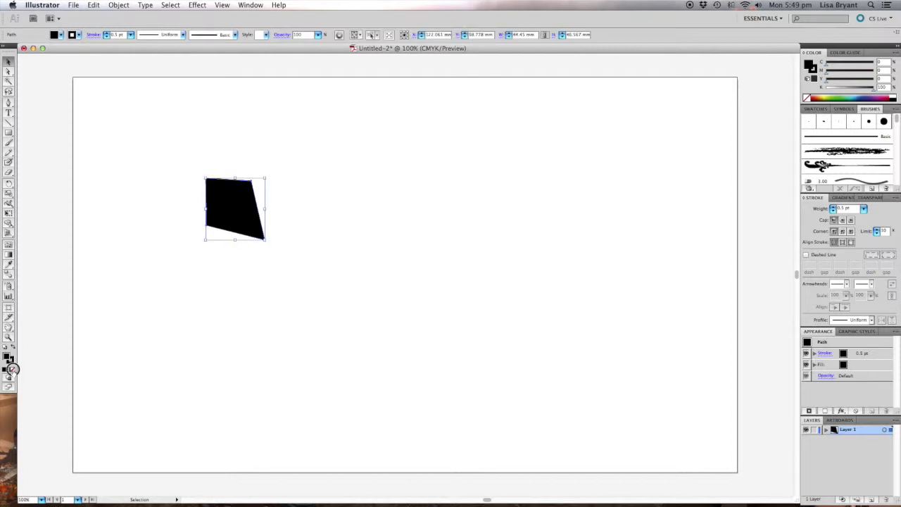
{"action": "left_click", "coordinate": [13, 369]}
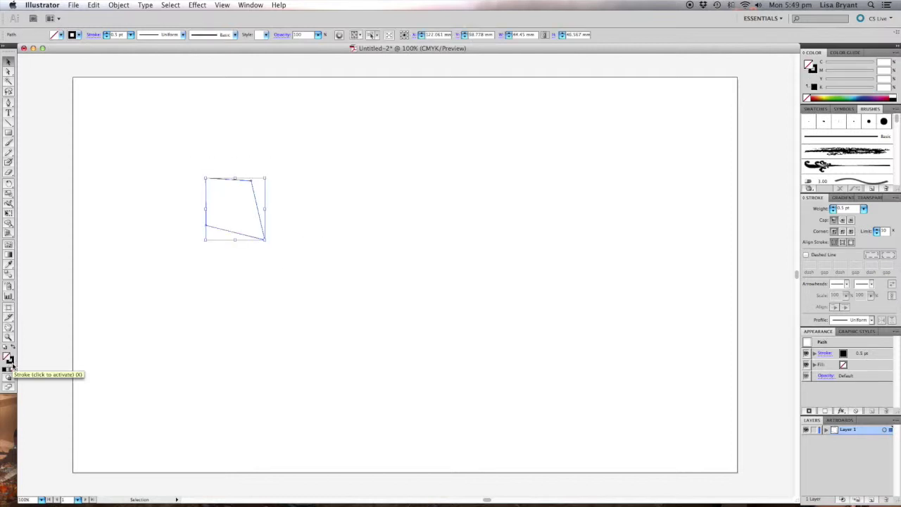
{"action": "left_click", "coordinate": [10, 361]}
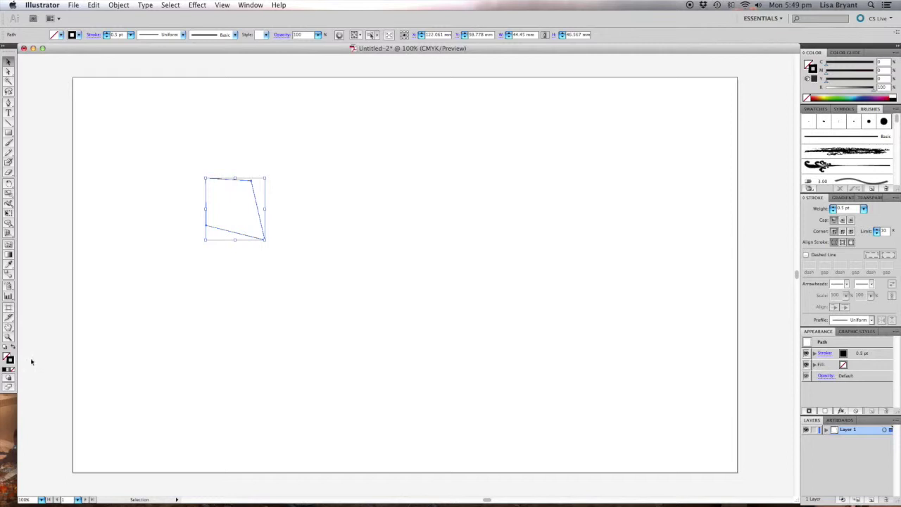
{"action": "left_click", "coordinate": [864, 210]}
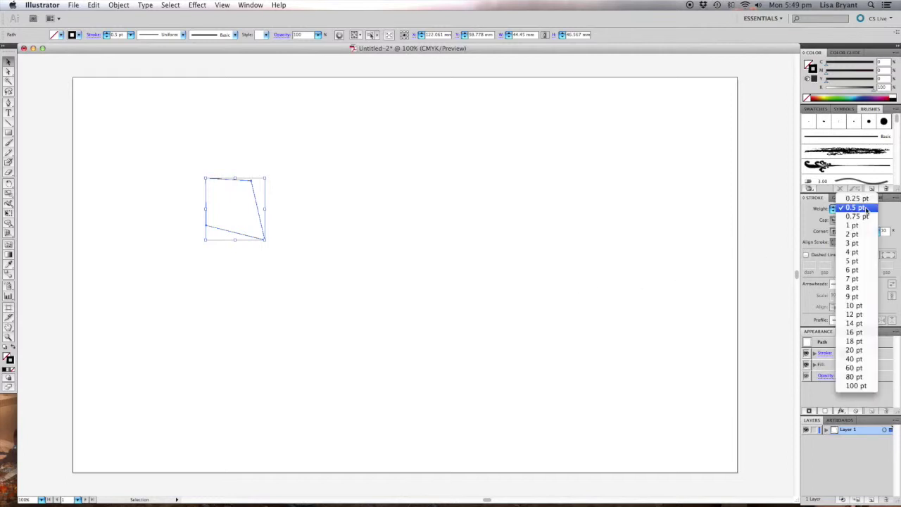
{"action": "left_click", "coordinate": [862, 226]}
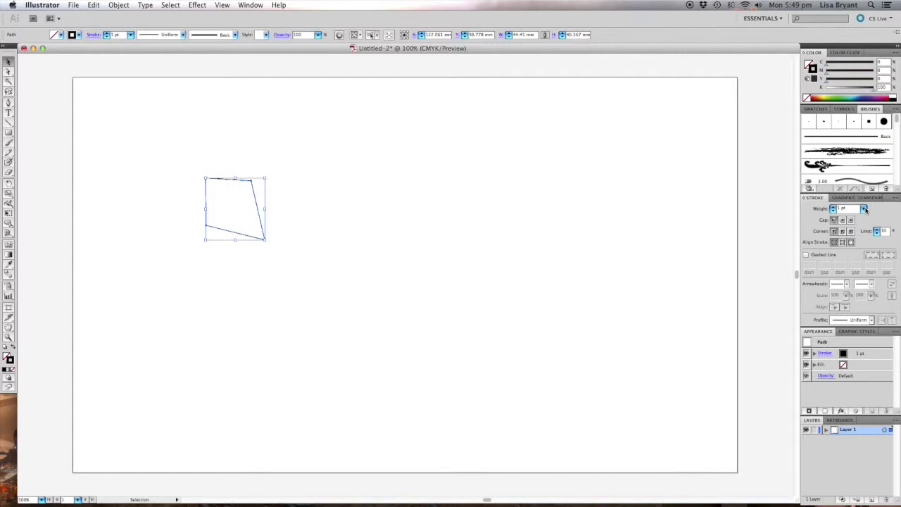
{"action": "left_click", "coordinate": [865, 209]}
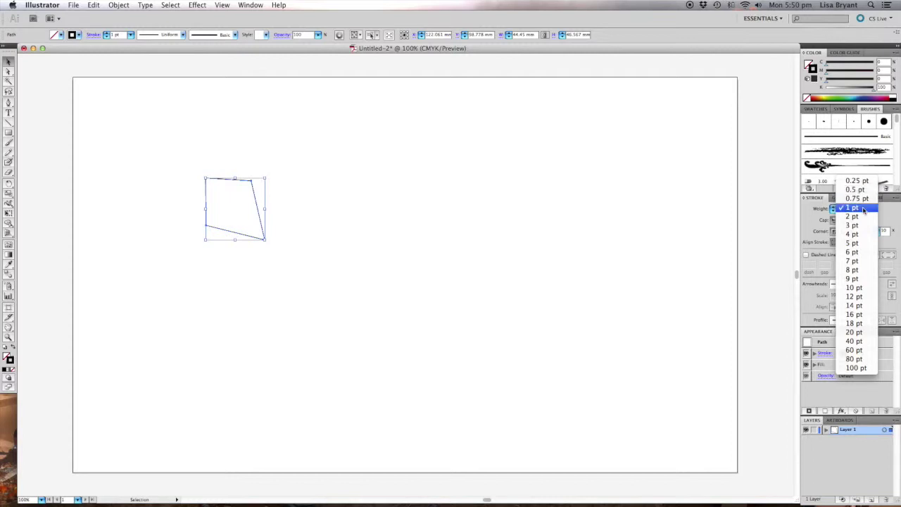
Pen-draw a closed inner quadrilateral inside the first outline and give it a 0.5 pt stroke.
{"action": "left_click", "coordinate": [865, 209]}
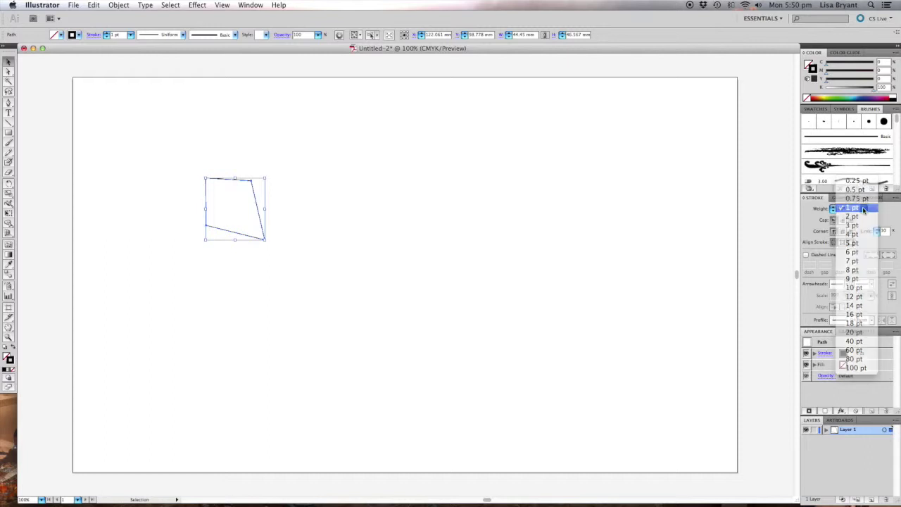
{"action": "left_click", "coordinate": [267, 266]}
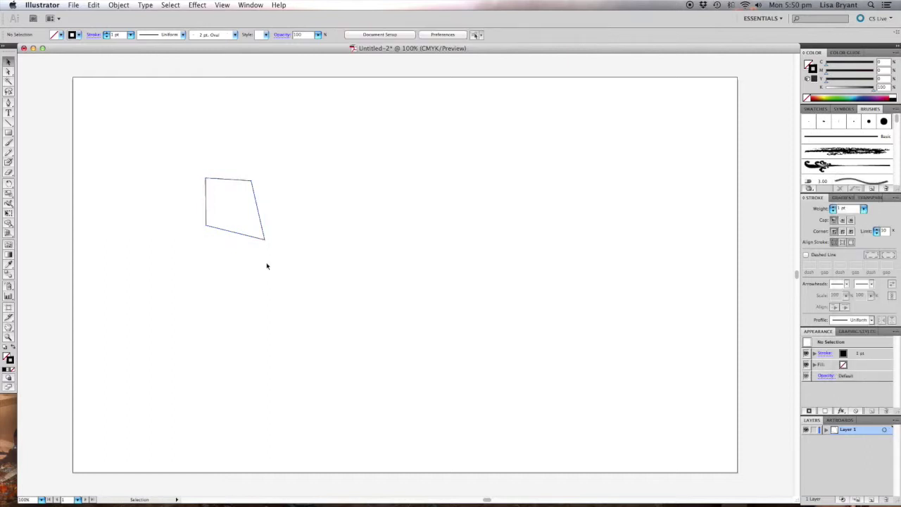
{"action": "key", "text": "p"}
{"action": "left_click", "coordinate": [220, 196]}
{"action": "left_click", "coordinate": [243, 198]}
{"action": "left_click", "coordinate": [251, 223]}
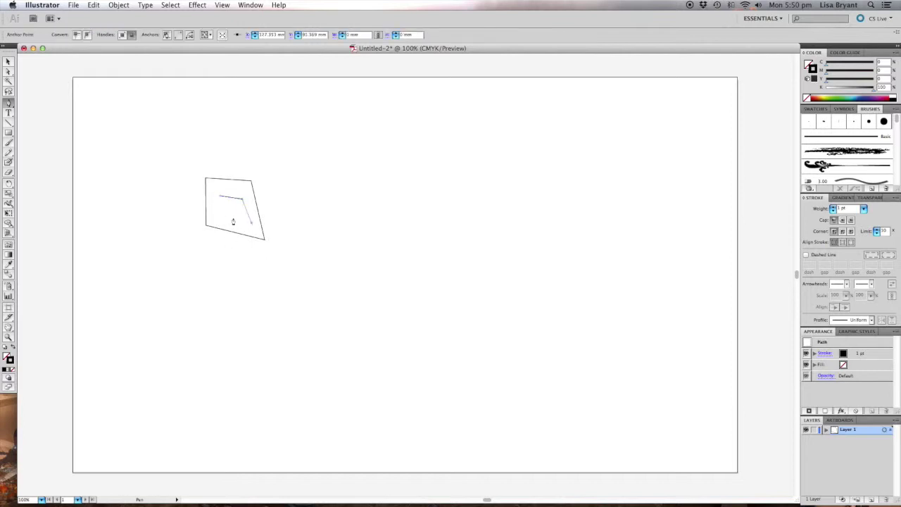
{"action": "left_click", "coordinate": [216, 219]}
{"action": "left_click", "coordinate": [220, 196]}
{"action": "left_click", "coordinate": [864, 209]}
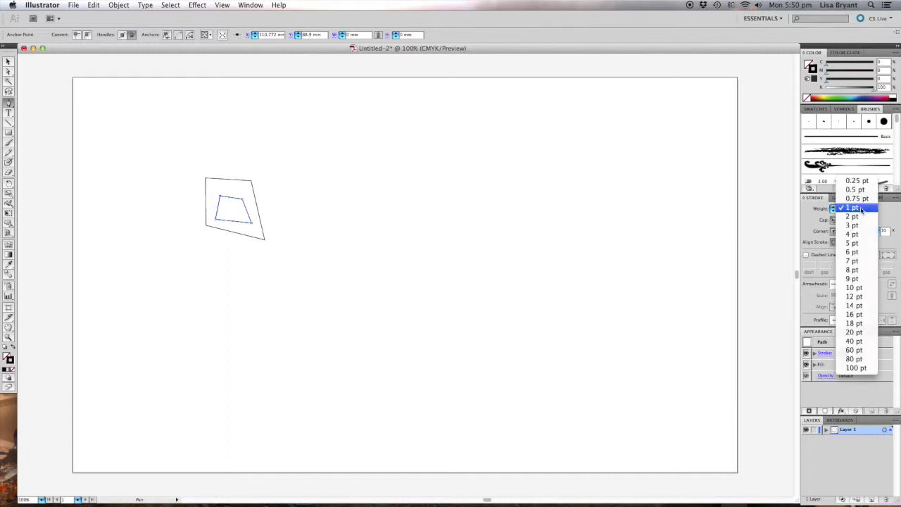
{"action": "left_click", "coordinate": [856, 186]}
Marquee-select both four-sided practice shapes and delete them.
{"action": "key", "text": "v"}
{"action": "left_click", "coordinate": [356, 279]}
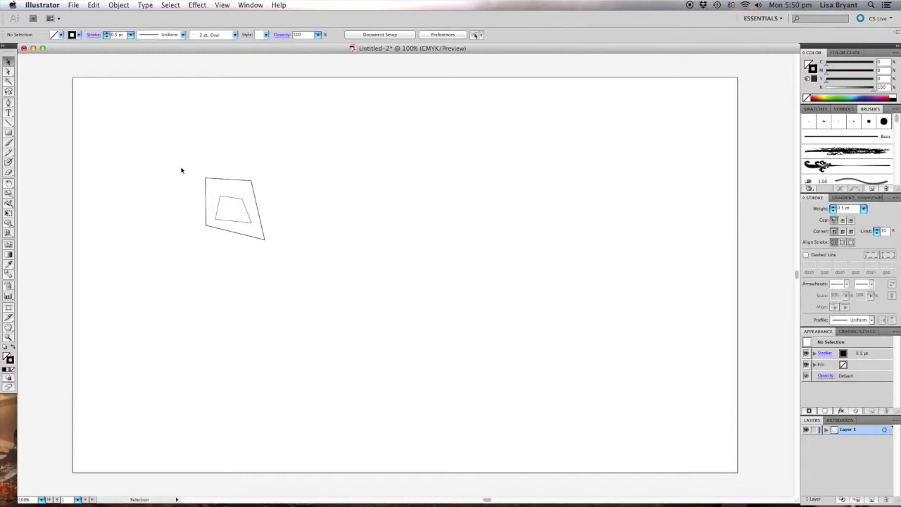
{"action": "left_click_drag", "start_coordinate": [181, 171], "coordinate": [308, 299]}
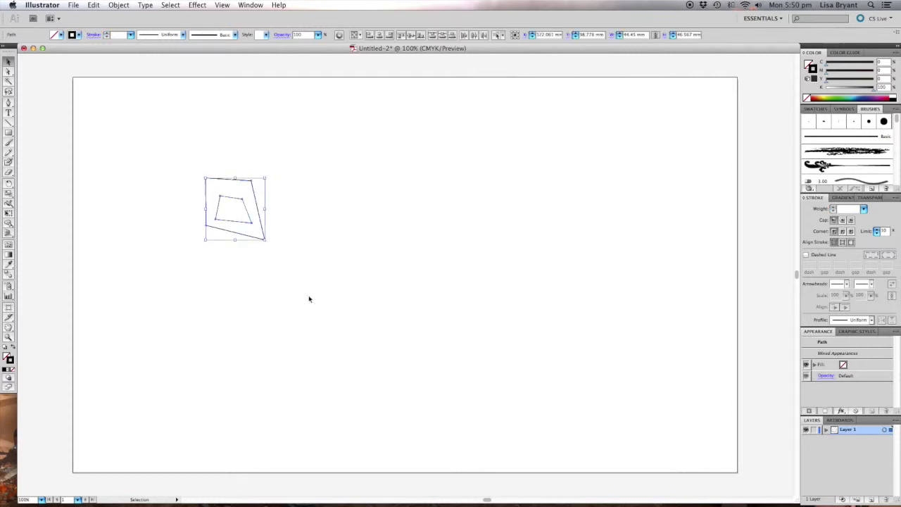
{"action": "key", "text": "Delete"}
{"action": "key", "text": "p"}
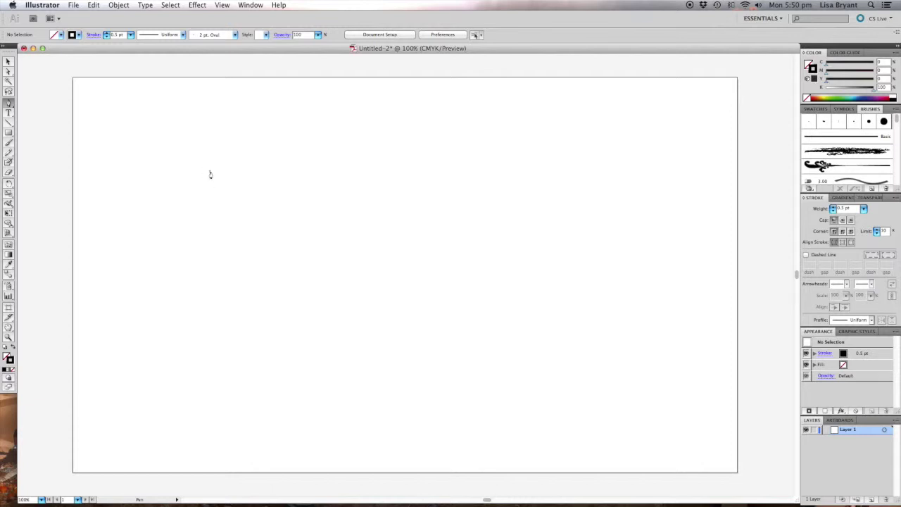
Pen-draw a leaf-like path in the upper left, breaking one handle and closing with a curved bottom.
{"action": "left_click", "coordinate": [210, 171]}
{"action": "left_click_drag", "start_coordinate": [278, 173], "coordinate": [311, 205]}
{"action": "left_click_drag", "start_coordinate": [311, 205], "coordinate": [312, 206]}
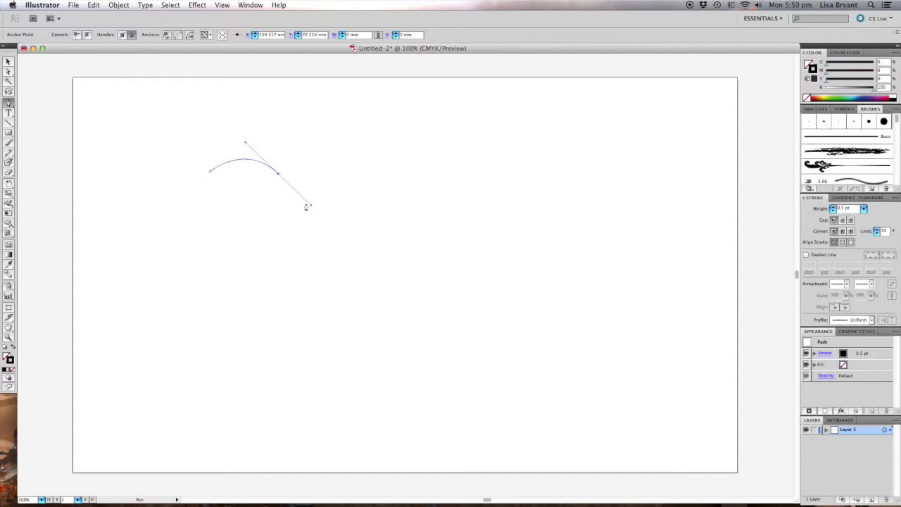
{"action": "left_click", "coordinate": [239, 193]}
{"action": "key", "text": "super+z"}
{"action": "left_click", "coordinate": [279, 175]}
{"action": "left_click", "coordinate": [247, 197]}
{"action": "left_click_drag", "start_coordinate": [210, 172], "coordinate": [258, 136]}
Add an anchor on the lower-right edge, nudge it outward and convert it into a smooth curved notch.
{"action": "left_click", "coordinate": [9, 104]}
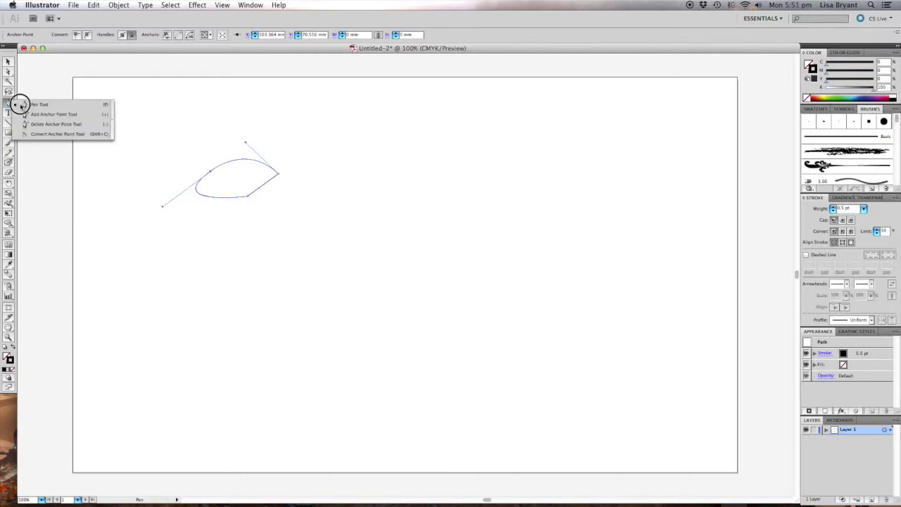
{"action": "left_click", "coordinate": [60, 116]}
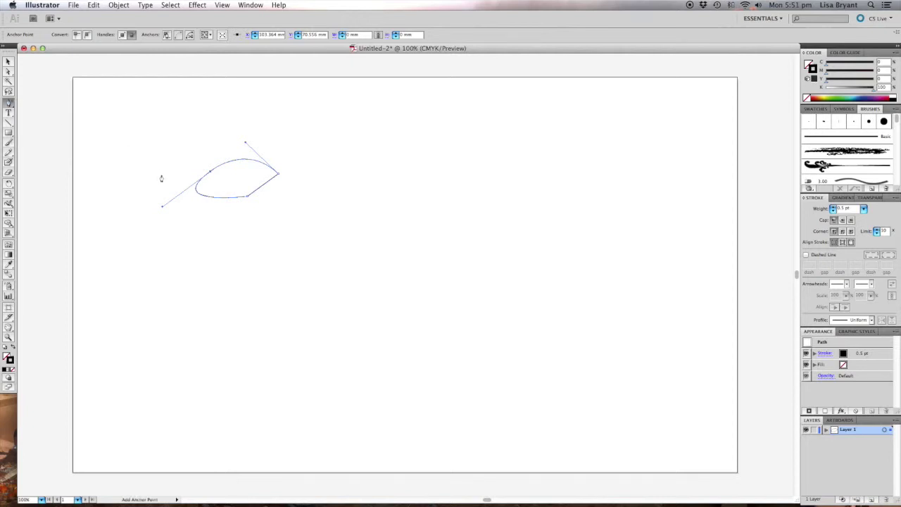
{"action": "left_click", "coordinate": [262, 186]}
{"action": "key", "text": "v"}
{"action": "key", "text": "a"}
{"action": "left_click", "coordinate": [262, 185]}
{"action": "left_click", "coordinate": [264, 186]}
{"action": "mouse_move", "coordinate": [263, 186]}
{"action": "left_mouse_down"}
{"action": "mouse_move", "coordinate": [288, 206]}
{"action": "mouse_move", "coordinate": [260, 183]}
{"action": "mouse_move", "coordinate": [268, 189]}
{"action": "left_mouse_up"}
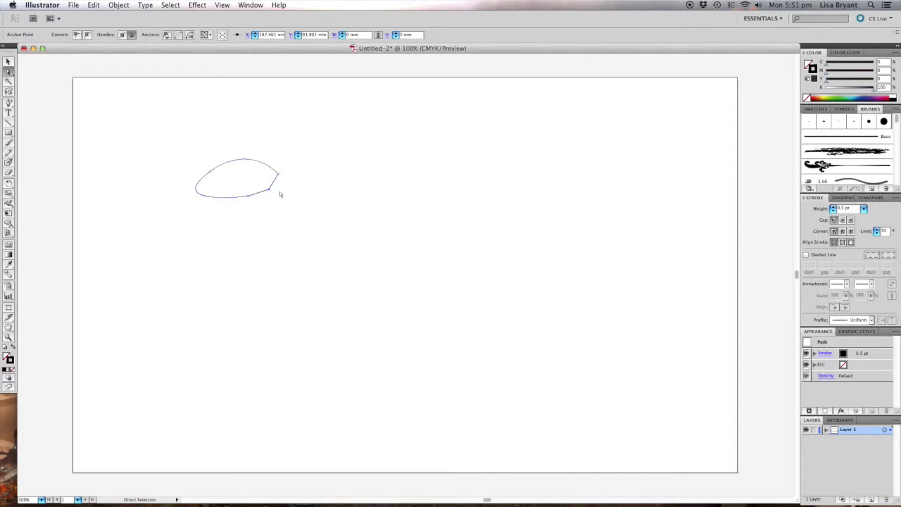
{"action": "left_click", "coordinate": [8, 103]}
{"action": "left_click_drag", "start_coordinate": [17, 105], "coordinate": [73, 134]}
{"action": "left_click_drag", "start_coordinate": [271, 190], "coordinate": [240, 171]}
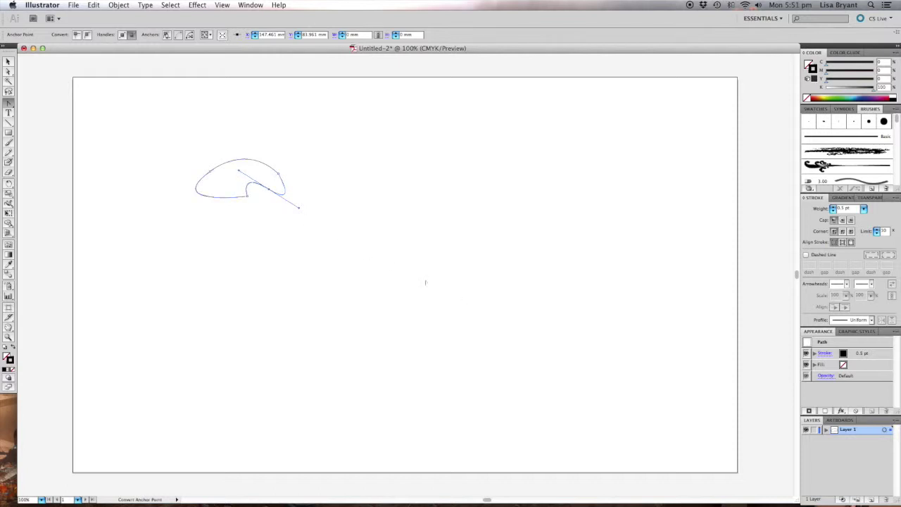
Select the whole leaf-shaped practice path and delete it.
{"action": "left_click", "coordinate": [9, 62]}
{"action": "left_click", "coordinate": [97, 125]}
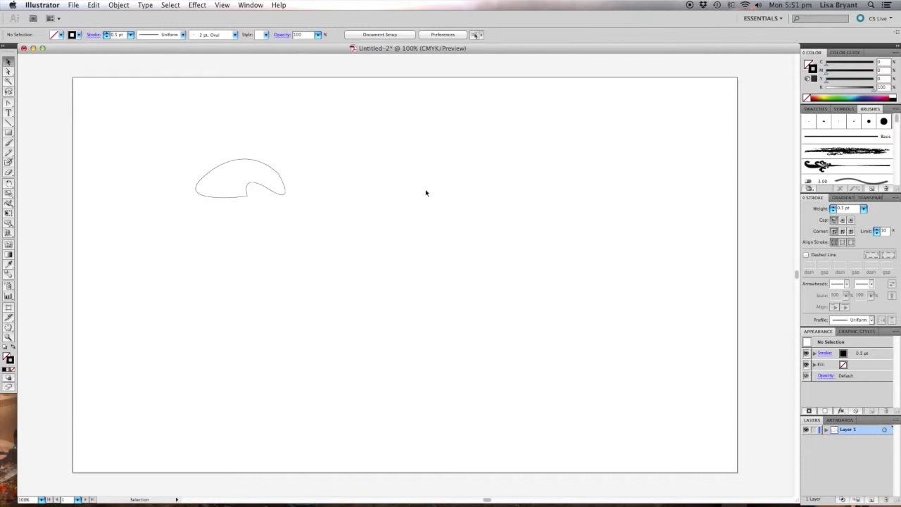
{"action": "left_click_drag", "start_coordinate": [159, 147], "coordinate": [307, 232]}
{"action": "key", "text": "Delete"}
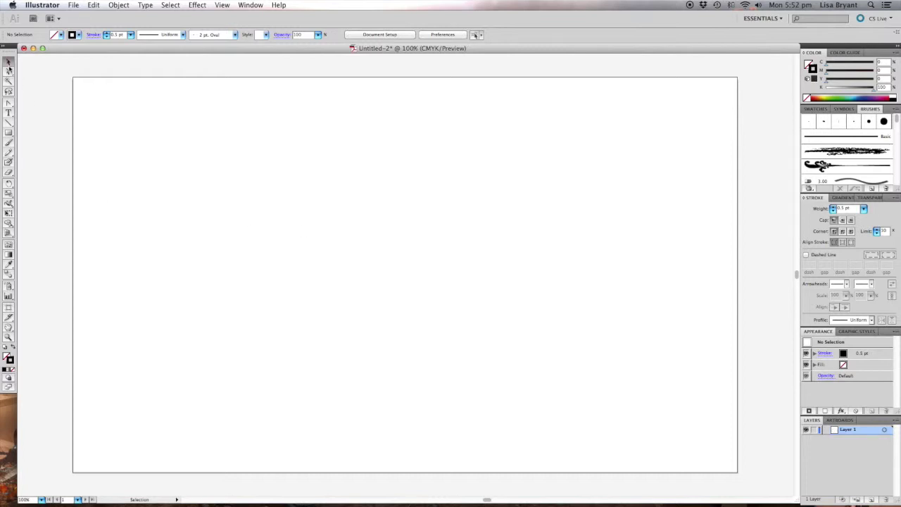
{"action": "left_click", "coordinate": [74, 5]}
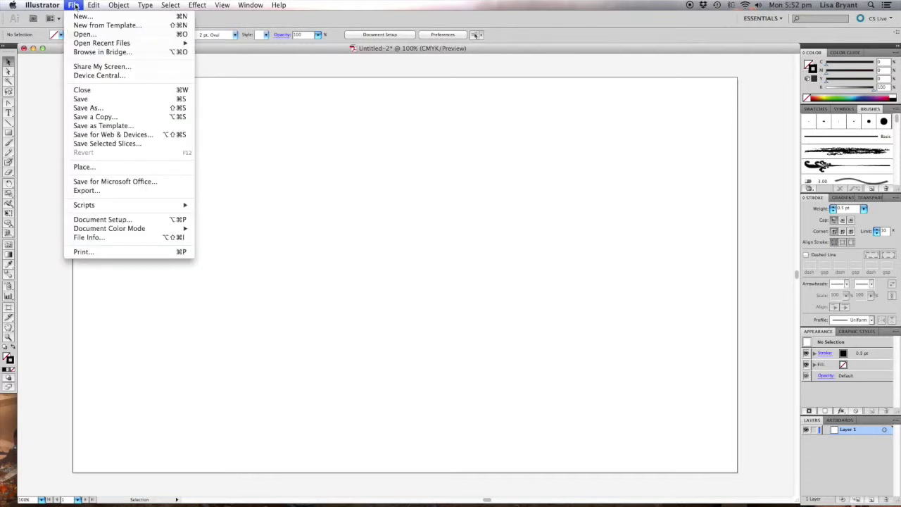
Place Destiny_Hunters_Knife_wallpaper.jpg from Pictures > cosplay > Destiny as a linked image.
{"action": "left_click", "coordinate": [129, 169]}
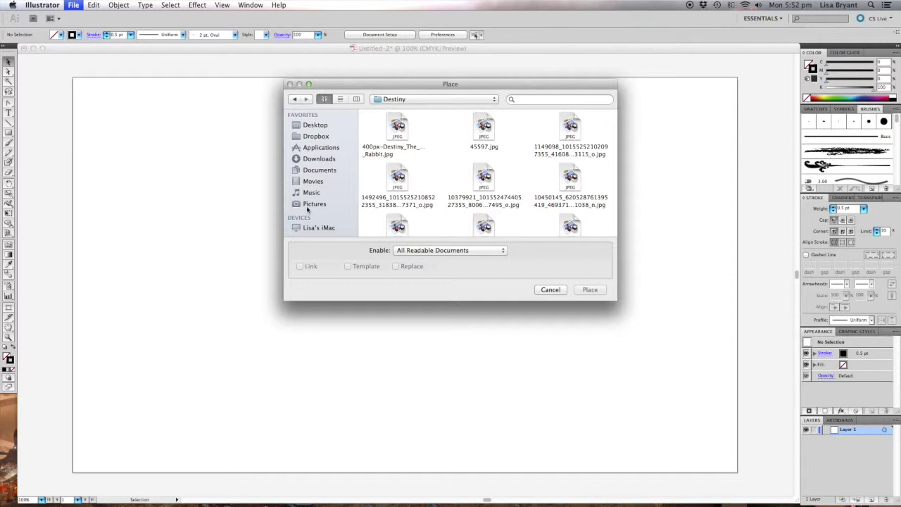
{"action": "left_click", "coordinate": [312, 205]}
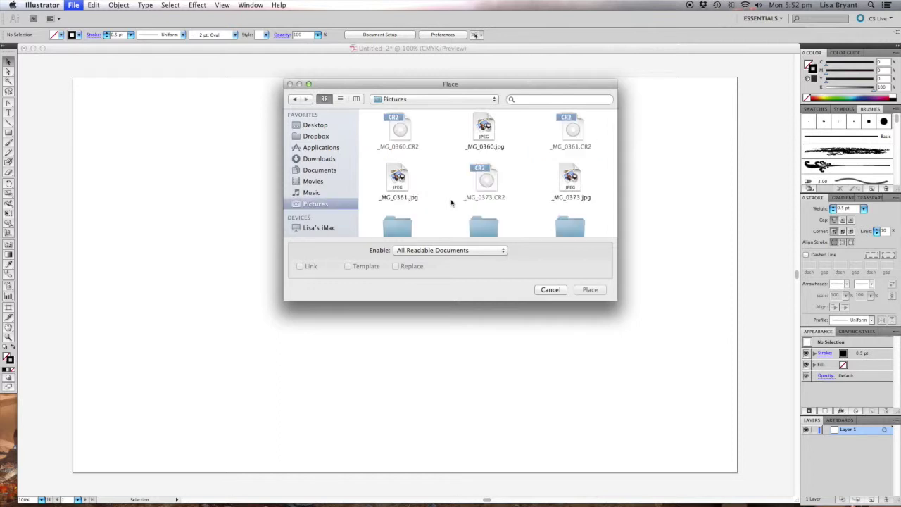
{"action": "scroll", "coordinate": [503, 205], "scroll_direction": "down", "scroll_amount": 2}
{"action": "scroll", "coordinate": [502, 205], "scroll_direction": "down", "scroll_amount": 5}
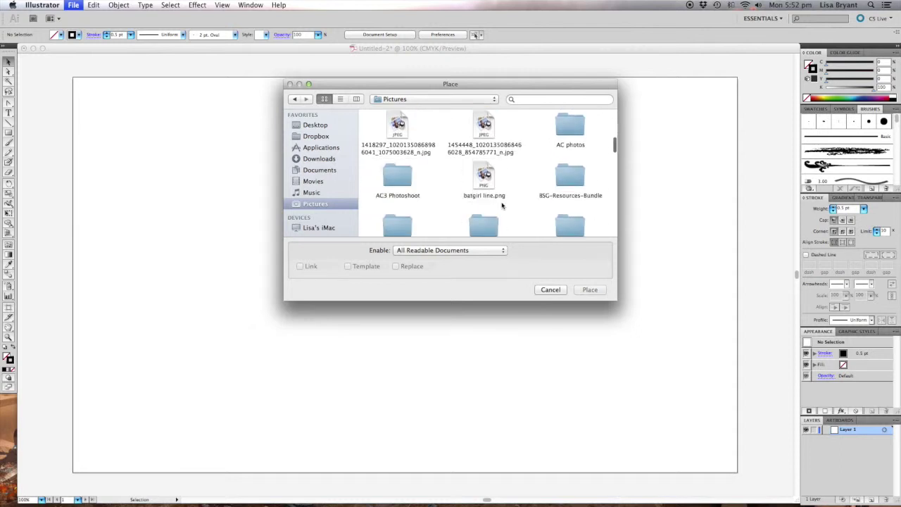
{"action": "left_click", "coordinate": [501, 200]}
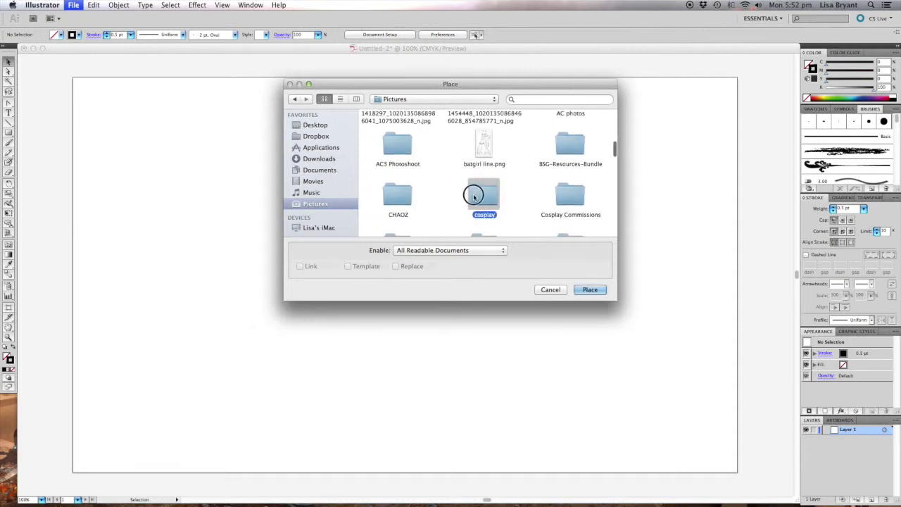
{"action": "double_click", "coordinate": [501, 200]}
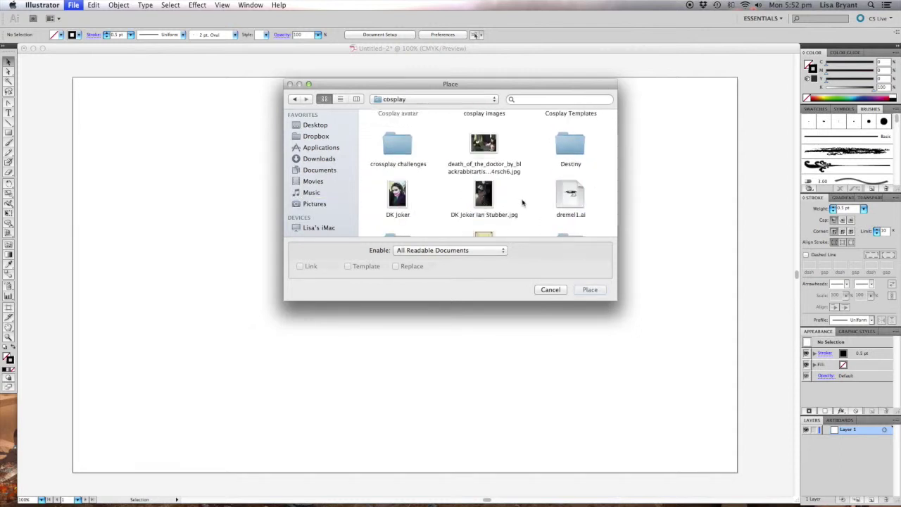
{"action": "double_click", "coordinate": [578, 137]}
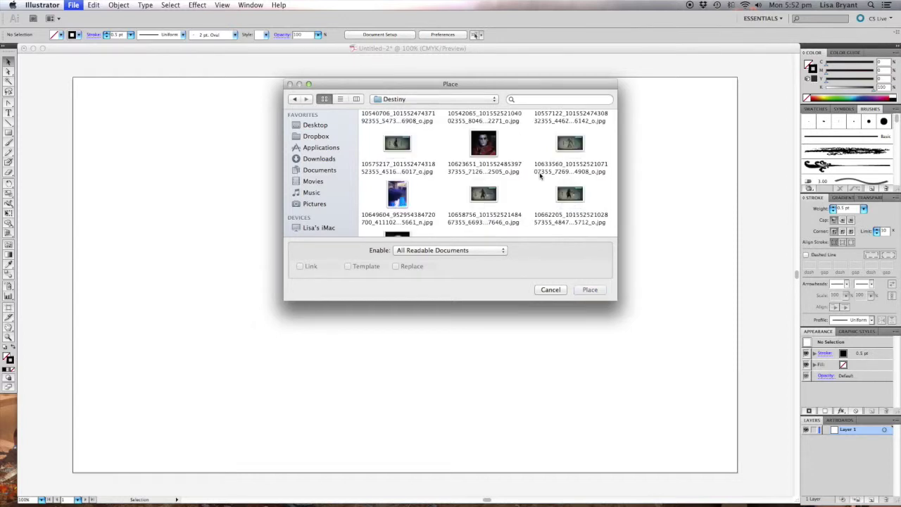
{"action": "scroll", "coordinate": [529, 179], "scroll_direction": "down", "scroll_amount": 10}
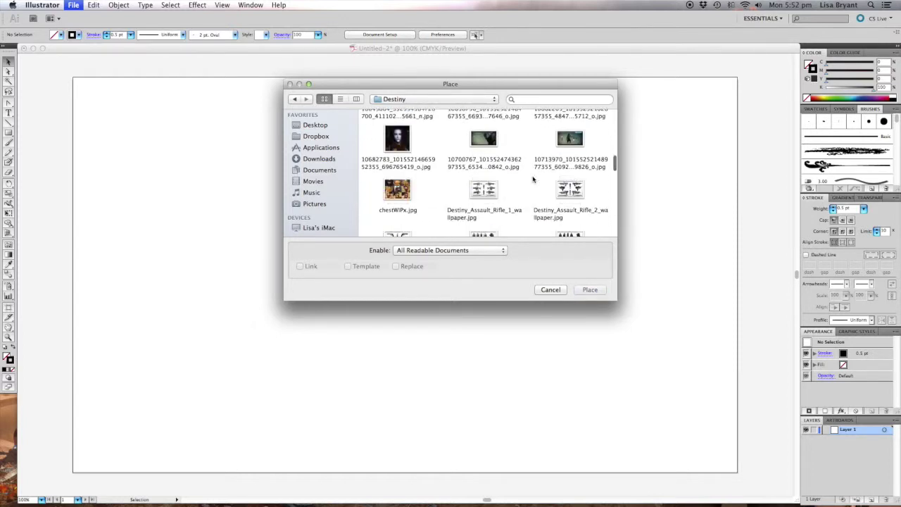
{"action": "scroll", "coordinate": [533, 180], "scroll_direction": "down", "scroll_amount": 5}
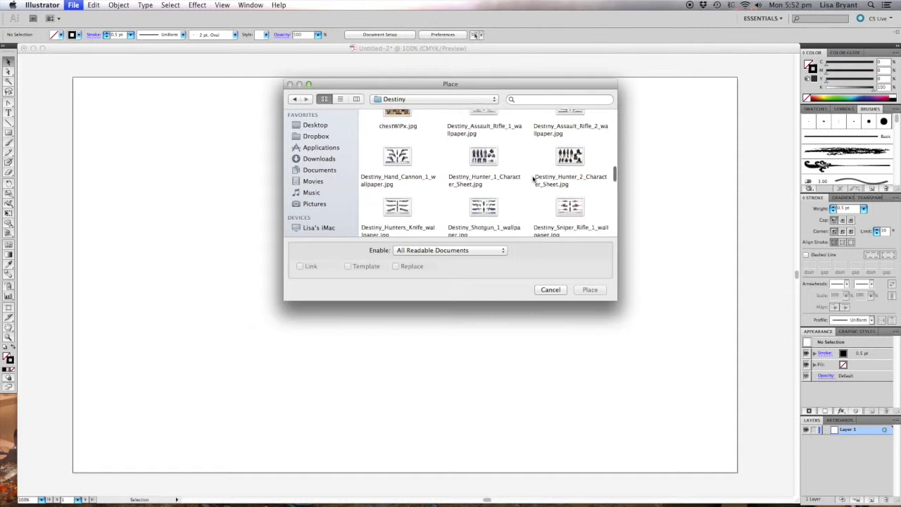
{"action": "left_click", "coordinate": [395, 196]}
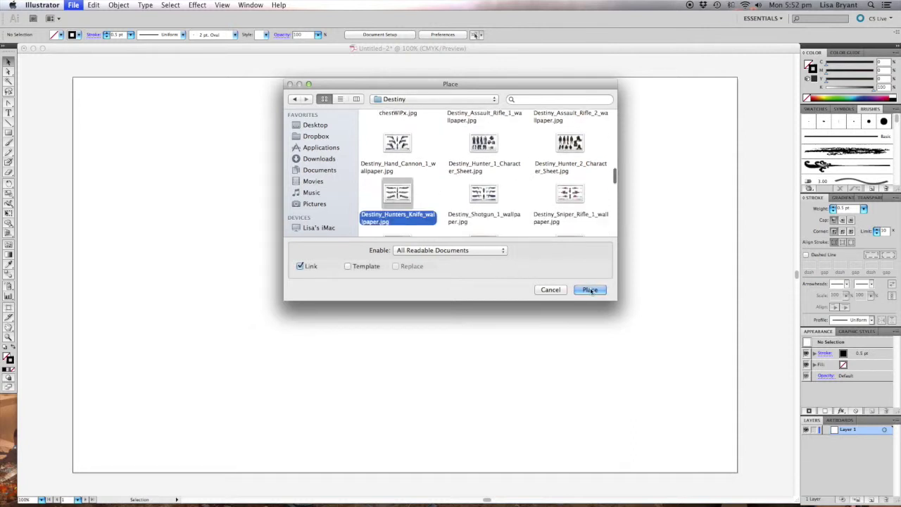
{"action": "left_click", "coordinate": [590, 290]}
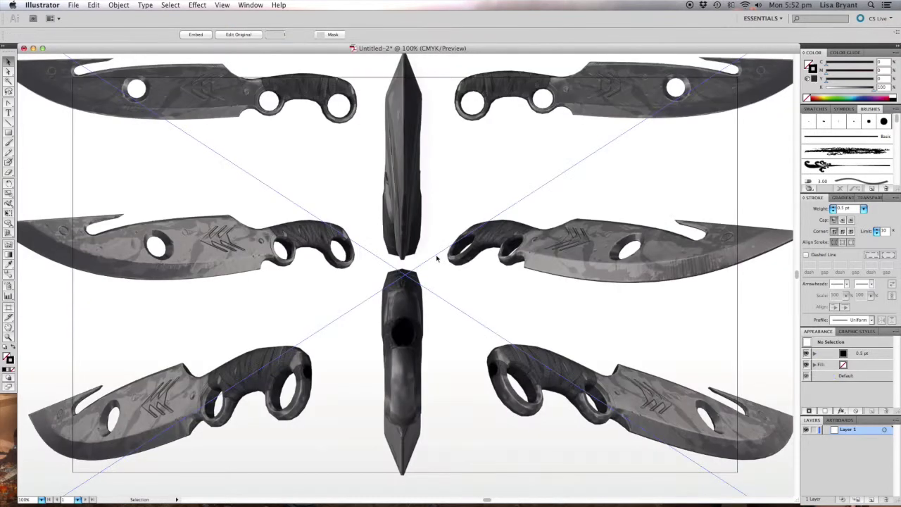
Zoom out to 50%, scale the knife image down from its corner and move it left over the artboard.
{"action": "key", "text": "super+minus"}
{"action": "key", "text": "super+minus"}
{"action": "key", "text": "v"}
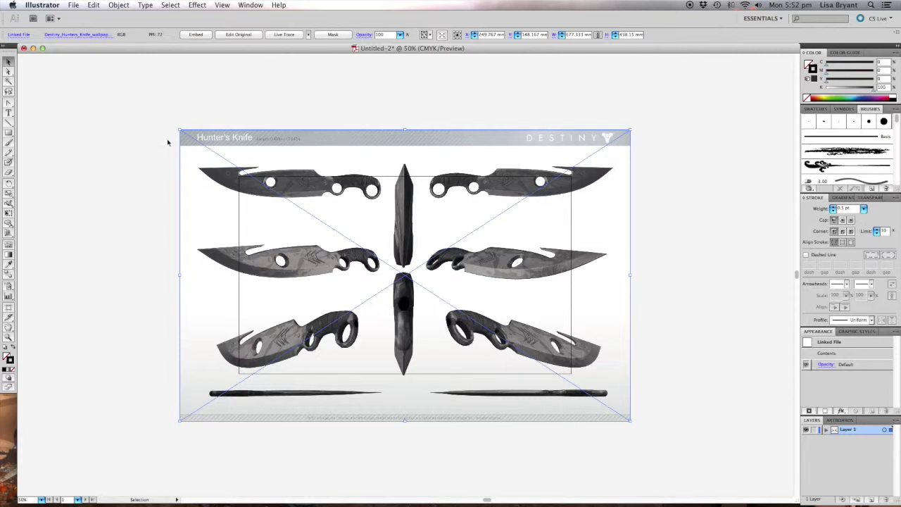
{"action": "key", "text": "shift"}
{"action": "left_click_drag", "start_coordinate": [179, 129], "coordinate": [275, 198]}
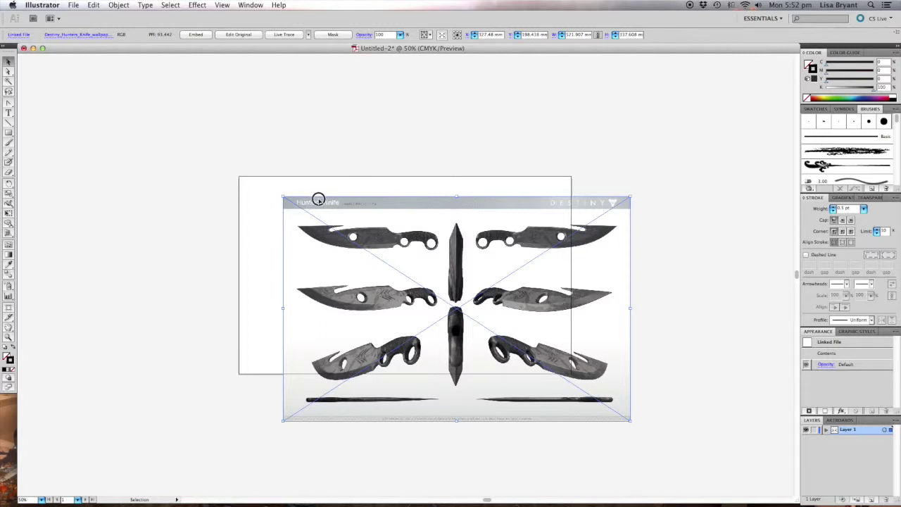
{"action": "left_click_drag", "start_coordinate": [367, 200], "coordinate": [290, 203]}
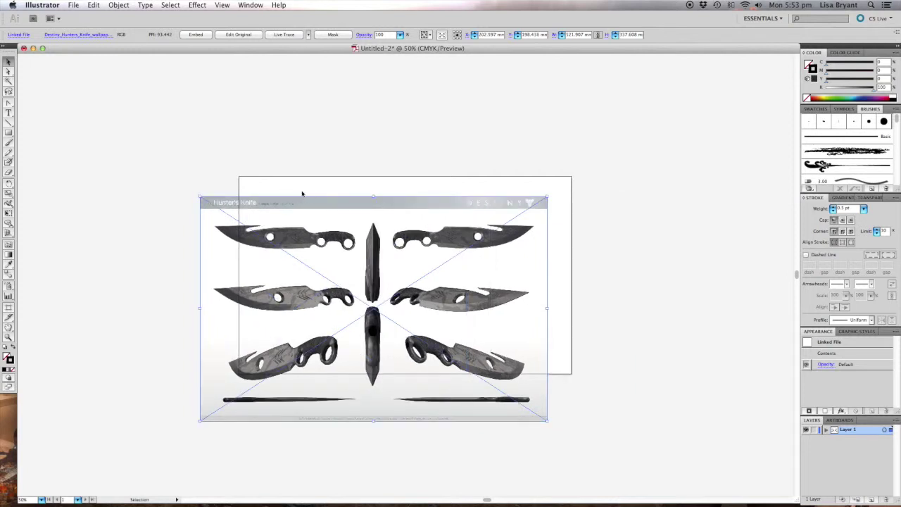
{"action": "left_click", "coordinate": [303, 193]}
{"action": "key", "text": "super+r"}
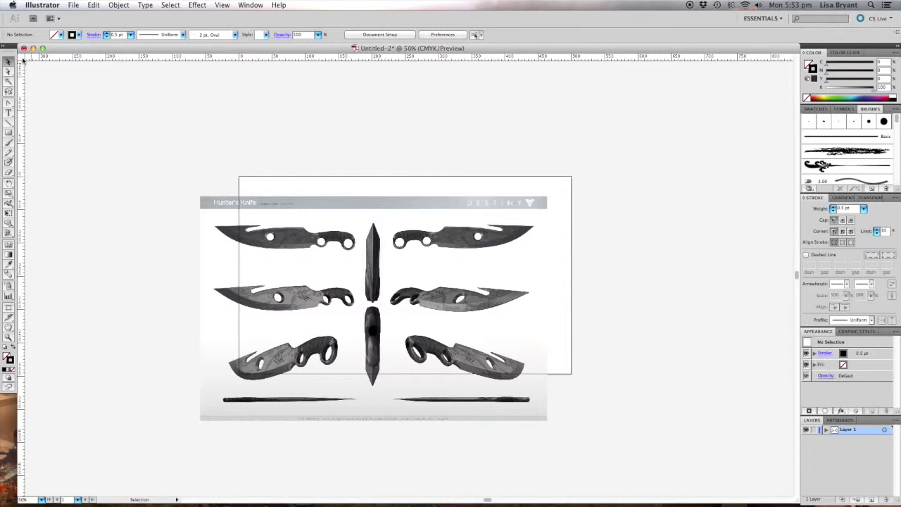
Drag vertical guides through the left knives and at the image's right edge, then reset the ruler origin.
{"action": "left_click_drag", "start_coordinate": [23, 61], "coordinate": [261, 196]}
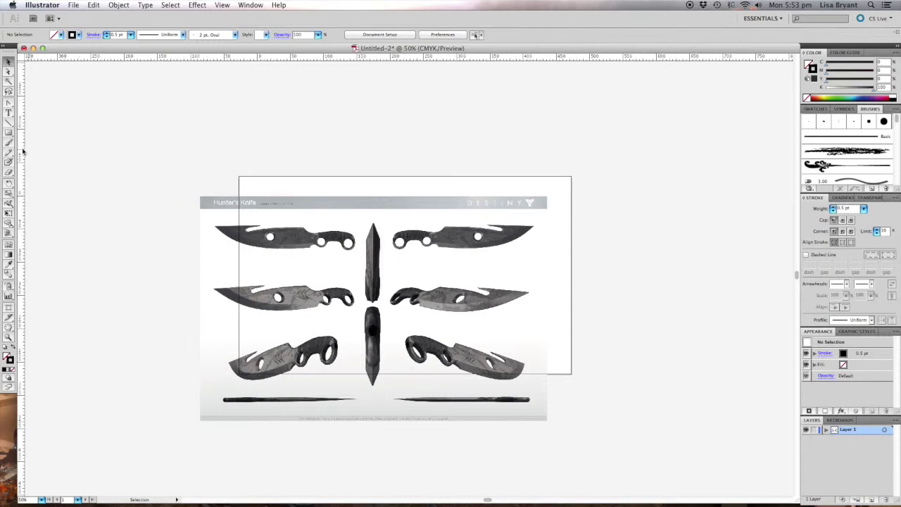
{"action": "left_click_drag", "start_coordinate": [22, 150], "coordinate": [257, 183]}
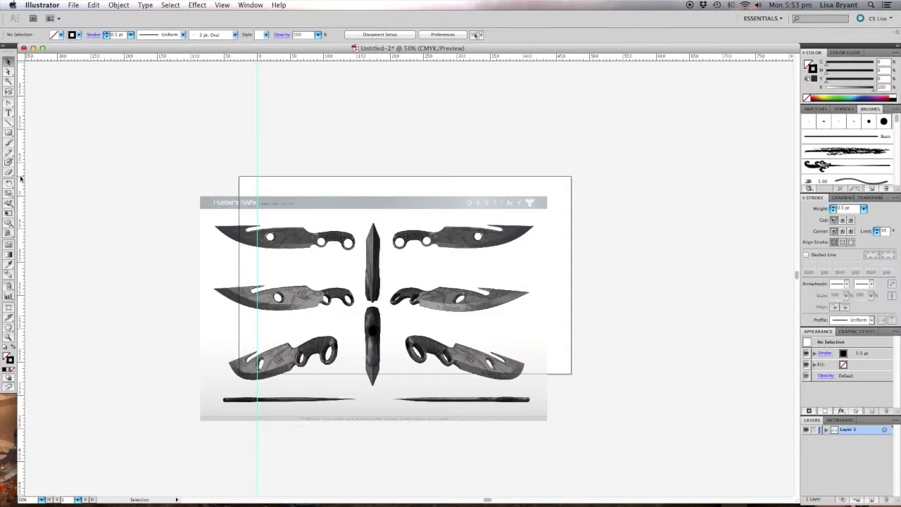
{"action": "left_click_drag", "start_coordinate": [22, 179], "coordinate": [545, 213]}
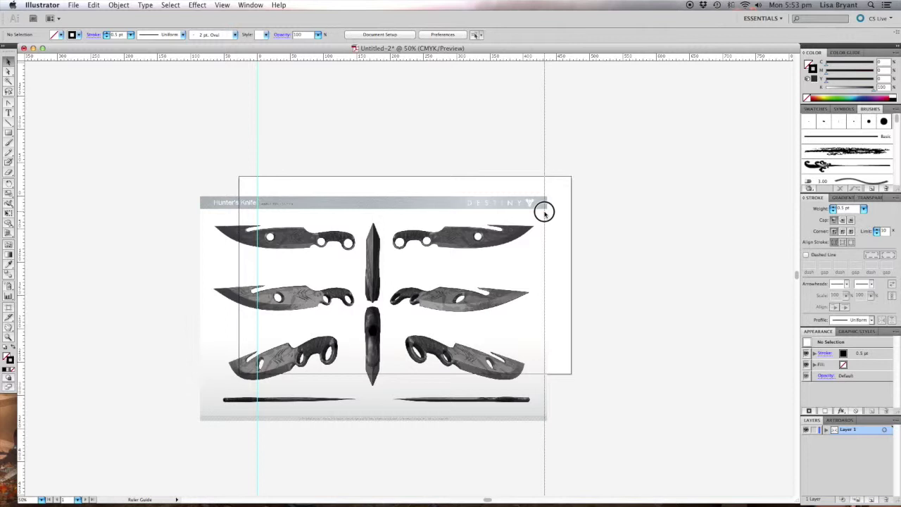
{"action": "left_click_drag", "start_coordinate": [544, 213], "coordinate": [544, 213]}
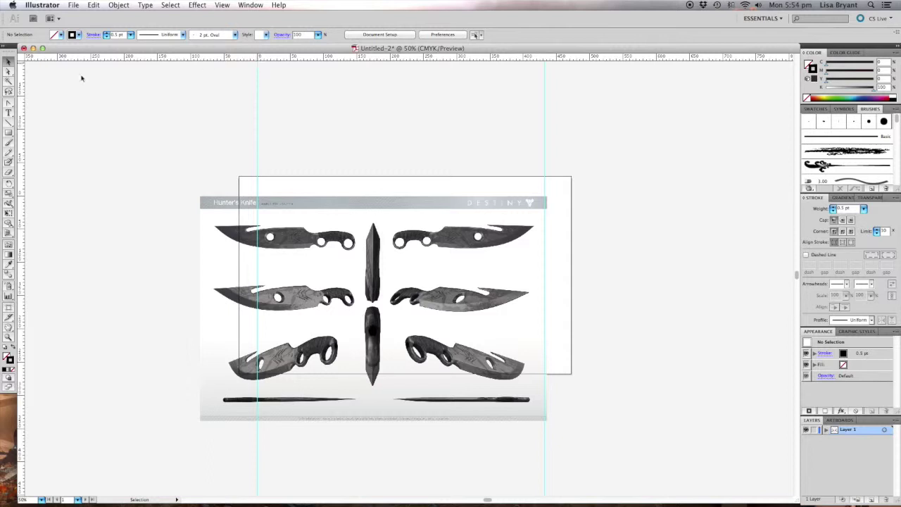
{"action": "double_click", "coordinate": [23, 61]}
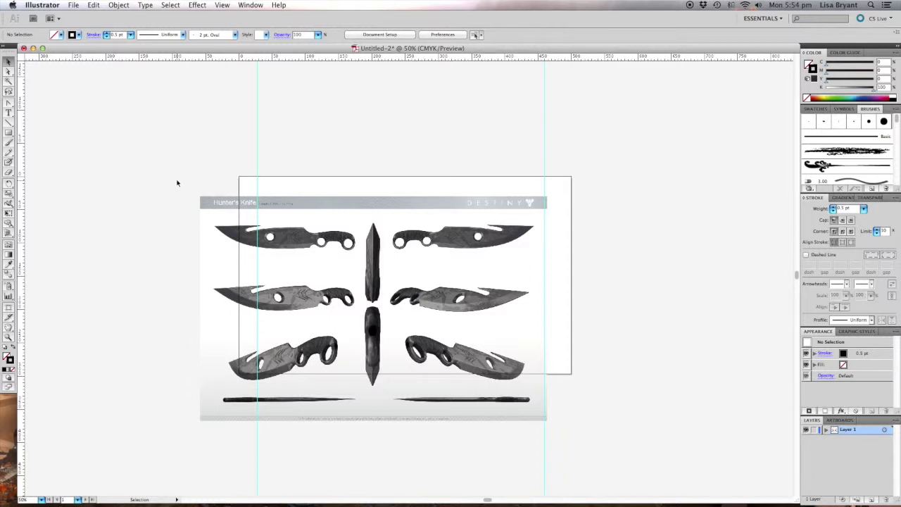
{"action": "left_click", "coordinate": [272, 258]}
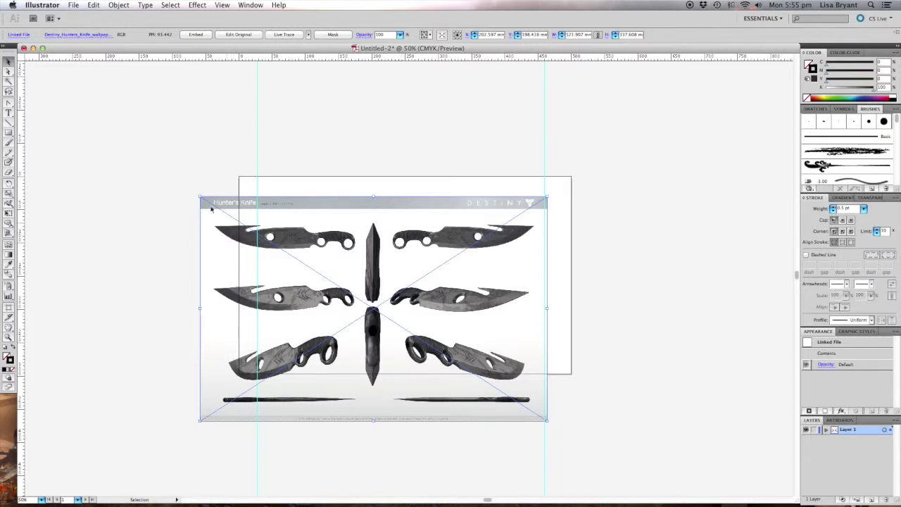
Enlarge the knife image, stretch it wider and shift it left and down.
{"action": "left_click_drag", "start_coordinate": [198, 195], "coordinate": [132, 152]}
{"action": "scroll", "coordinate": [528, 451], "scroll_direction": "down", "scroll_amount": 2}
{"action": "left_click_drag", "start_coordinate": [527, 451], "coordinate": [351, 168]}
{"action": "left_click_drag", "start_coordinate": [486, 336], "coordinate": [591, 351]}
{"action": "left_click_drag", "start_coordinate": [483, 157], "coordinate": [446, 176]}
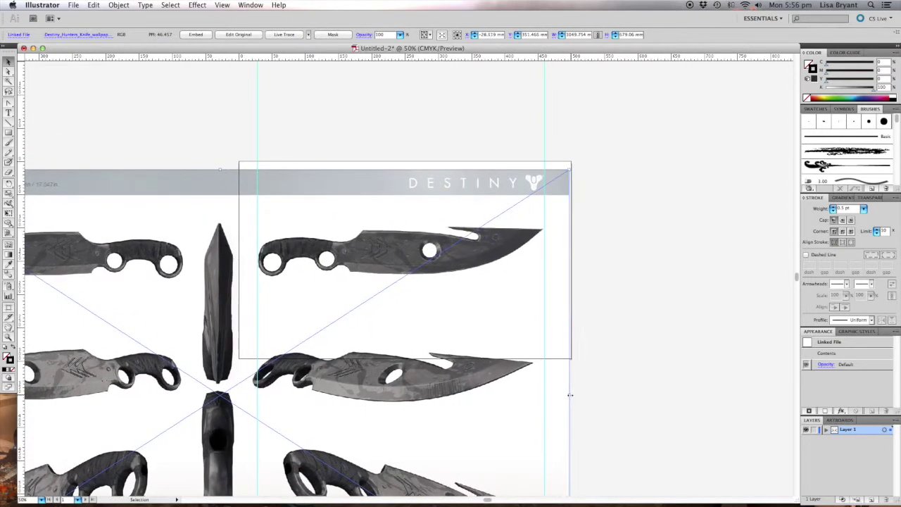
Draw a rectangle between the two guides framing the top knife.
{"action": "left_click", "coordinate": [614, 320]}
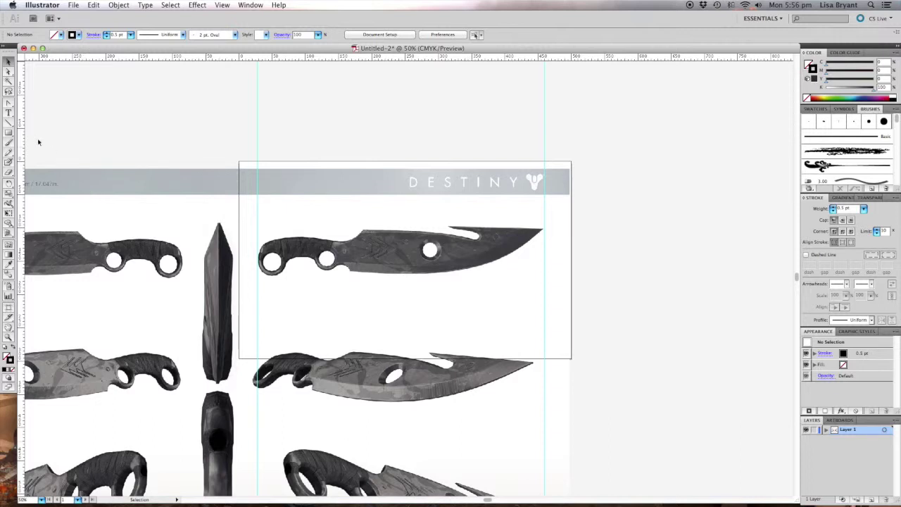
{"action": "left_click", "coordinate": [8, 133]}
{"action": "left_click_drag", "start_coordinate": [258, 195], "coordinate": [545, 317]}
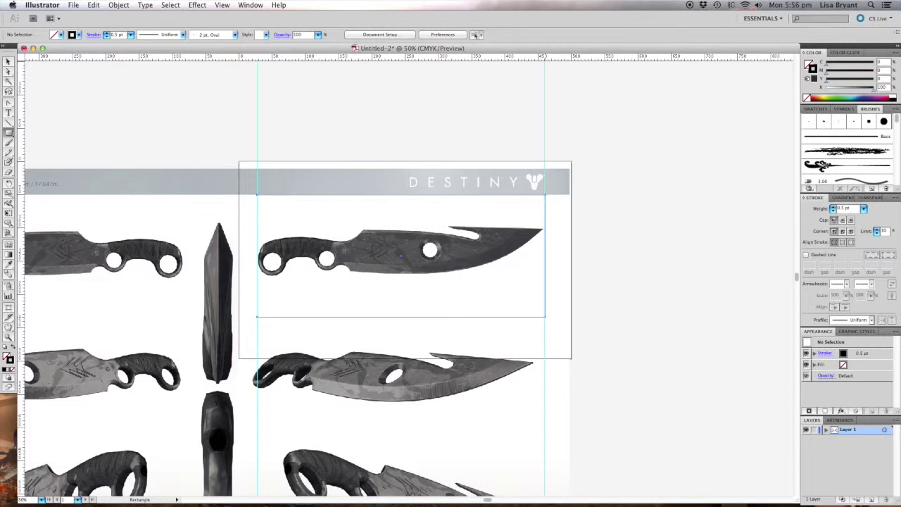
Clip the reference image to the rectangle with Cmd+7 so only the top knife shows.
{"action": "key", "text": "v"}
{"action": "left_click_drag", "start_coordinate": [229, 137], "coordinate": [597, 345]}
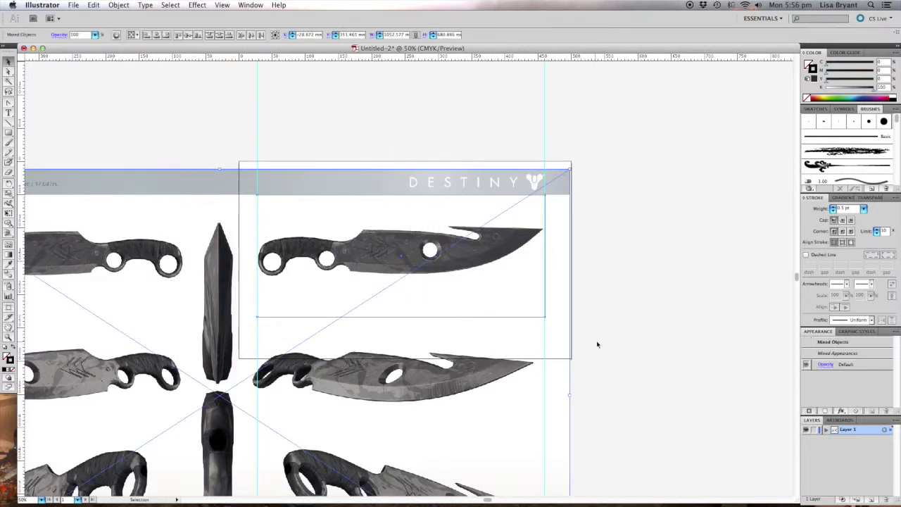
{"action": "key", "text": "super+7"}
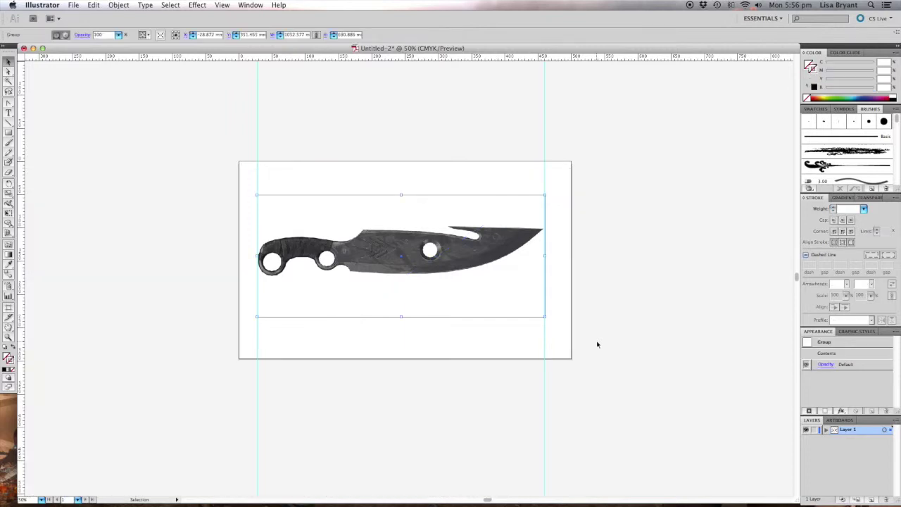
{"action": "left_click", "coordinate": [631, 351]}
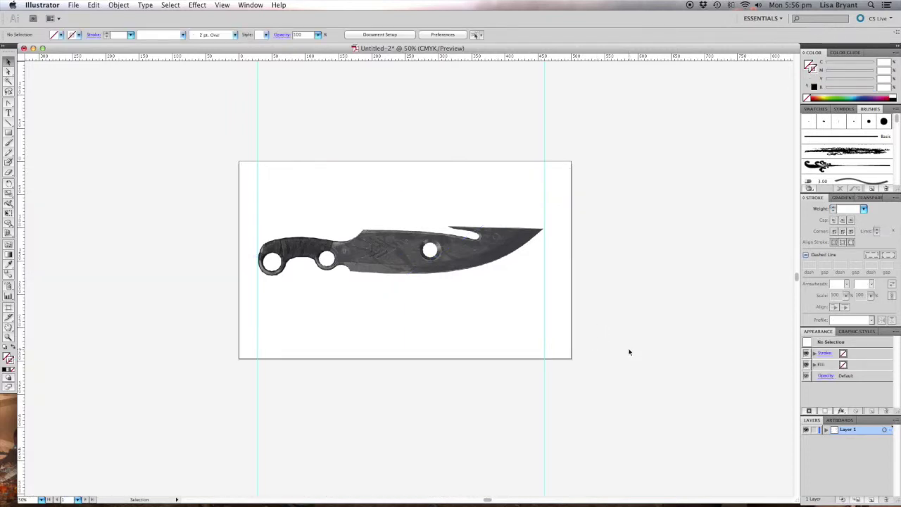
{"action": "key", "text": "super+equal"}
{"action": "key", "text": "super+equal"}
{"action": "key", "text": "super+equal"}
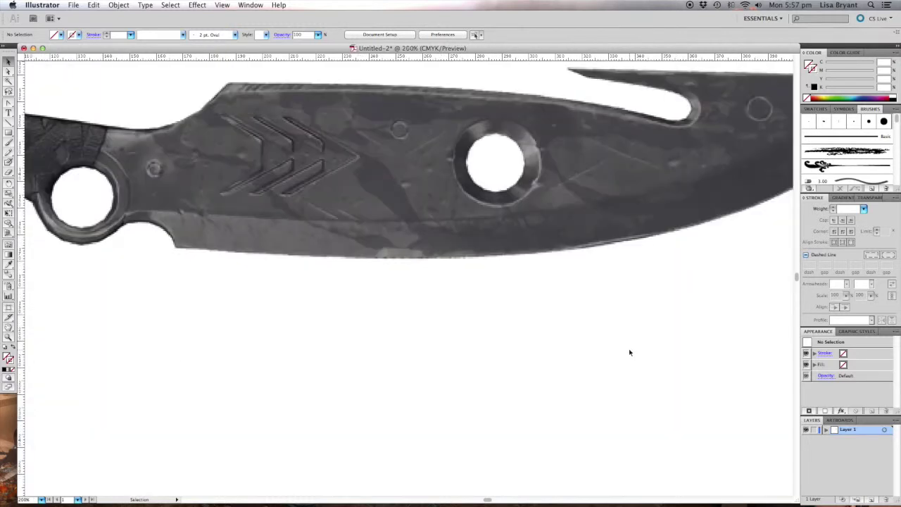
{"action": "key", "text": "super+minus"}
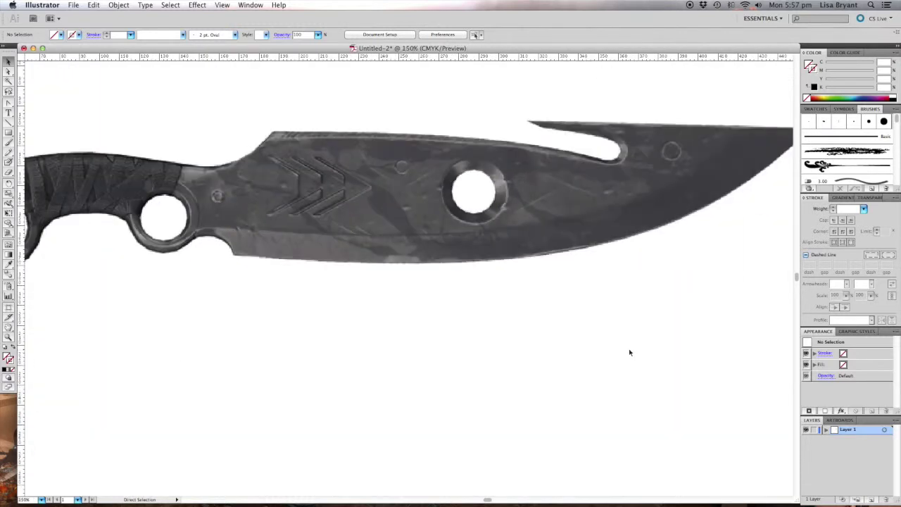
{"action": "key", "text": "super+minus"}
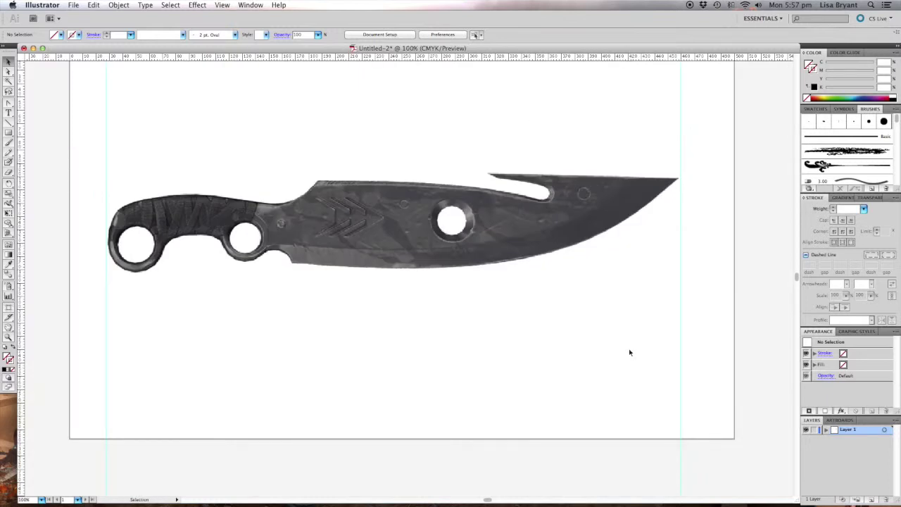
{"action": "left_click", "coordinate": [73, 6]}
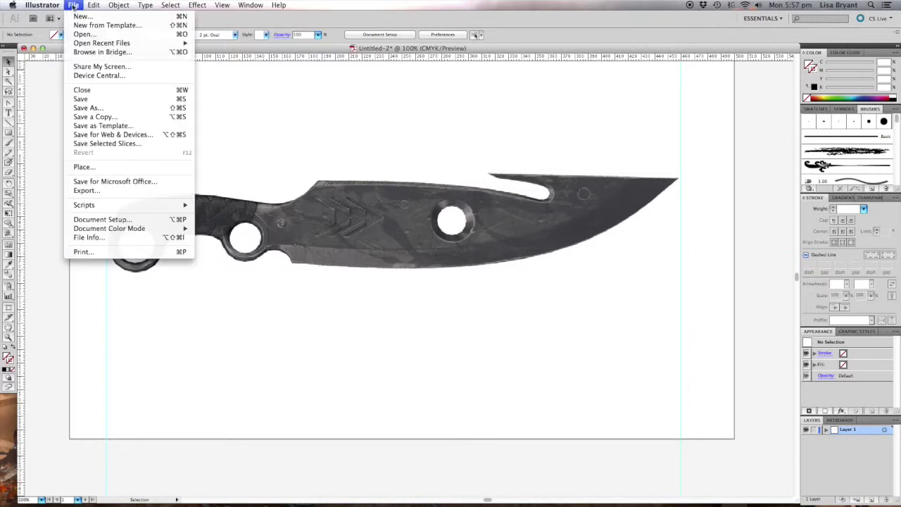
Save as 'Destiny Hunter Knife template.ai' with default options and add Layer 2 above Layer 1.
{"action": "left_click", "coordinate": [113, 109]}
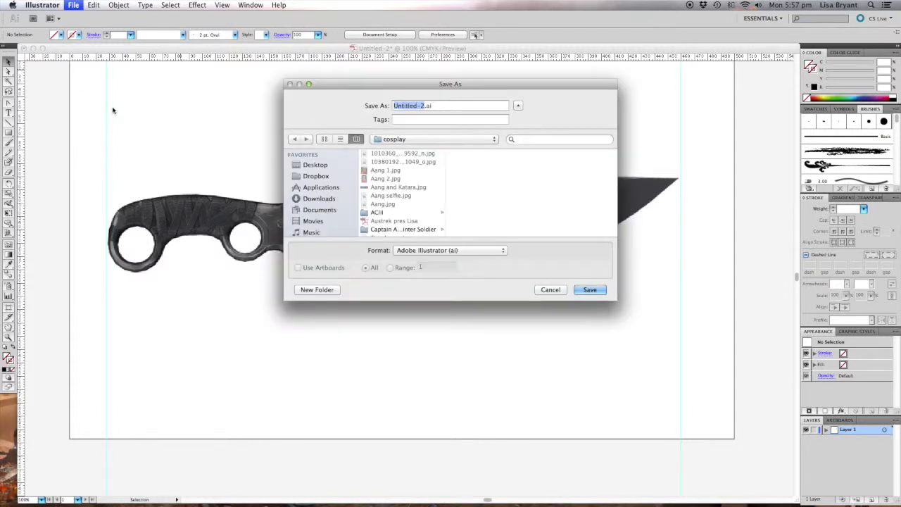
{"action": "type", "text": "Destiny Hunter Knife"}
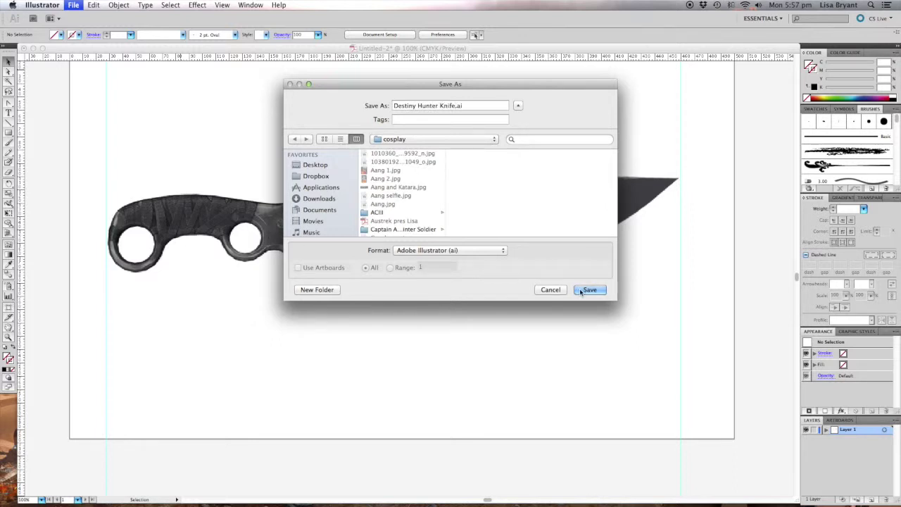
{"action": "type", "text": " template"}
{"action": "key", "text": "Return"}
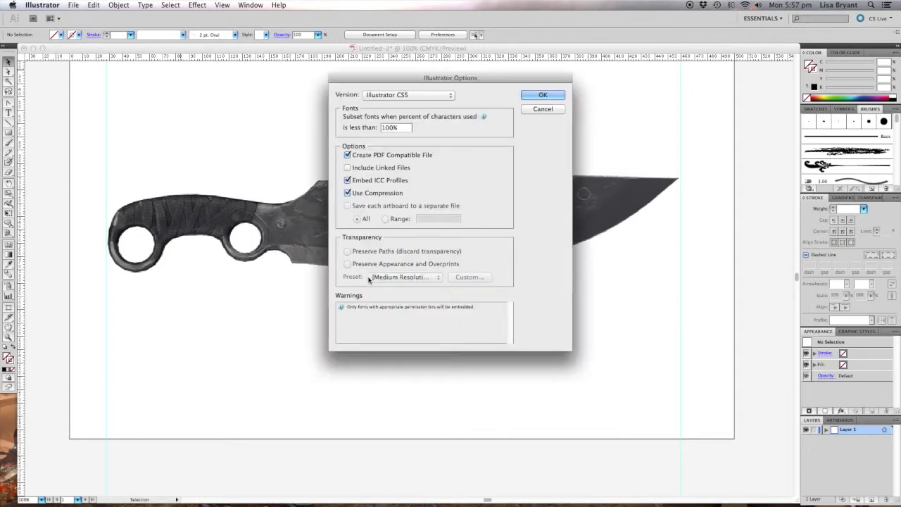
{"action": "key", "text": "Return"}
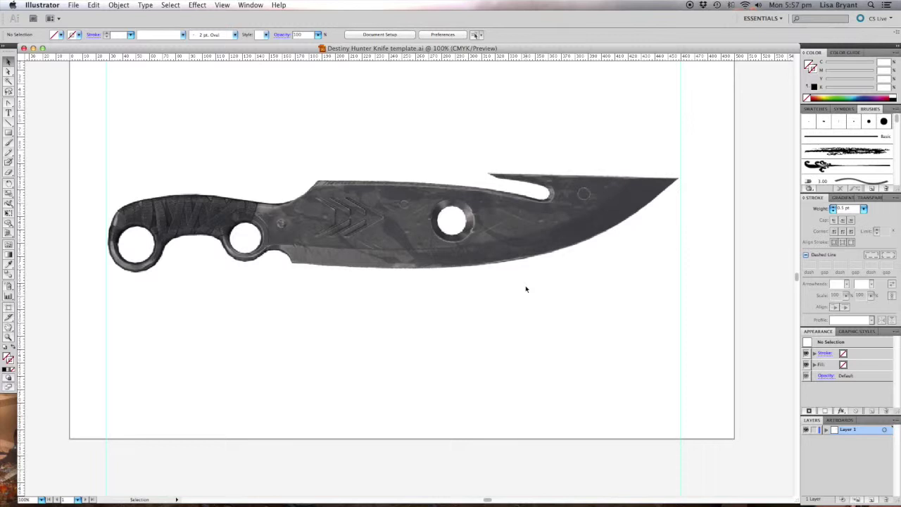
{"action": "key", "text": "super+y"}
{"action": "key", "text": "super+y"}
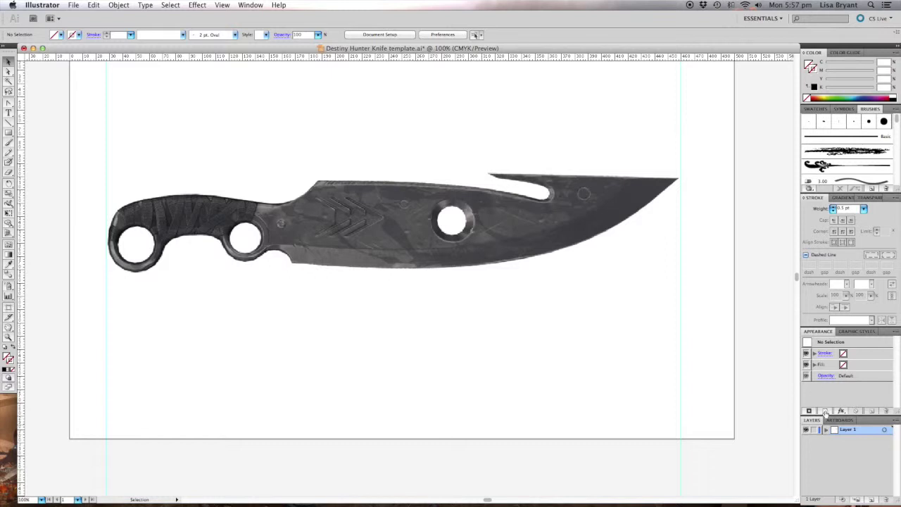
{"action": "left_click", "coordinate": [873, 501]}
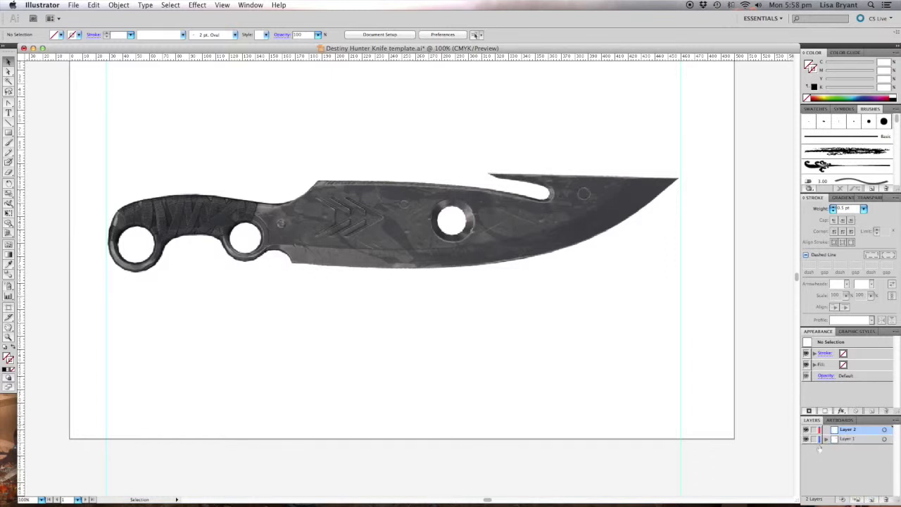
Lock Layer 1 and set a red 1 pt stroke (C0 M100 Y82.15 K7.45) with no fill.
{"action": "left_click", "coordinate": [814, 439]}
{"action": "left_click", "coordinate": [893, 95]}
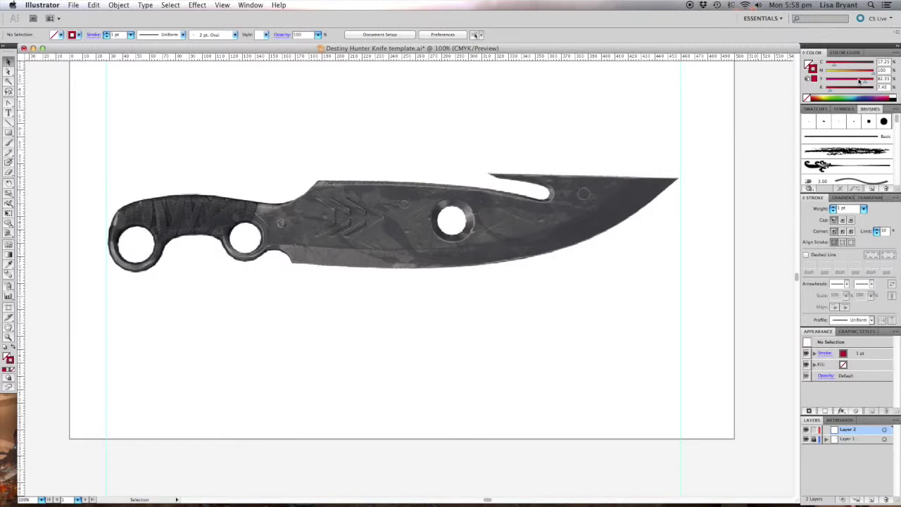
{"action": "left_click_drag", "start_coordinate": [836, 65], "coordinate": [827, 66]}
{"action": "key", "text": "p"}
{"action": "left_click", "coordinate": [317, 182]}
{"action": "key", "text": "super+equal"}
{"action": "left_click_drag", "start_coordinate": [156, 173], "coordinate": [229, 230]}
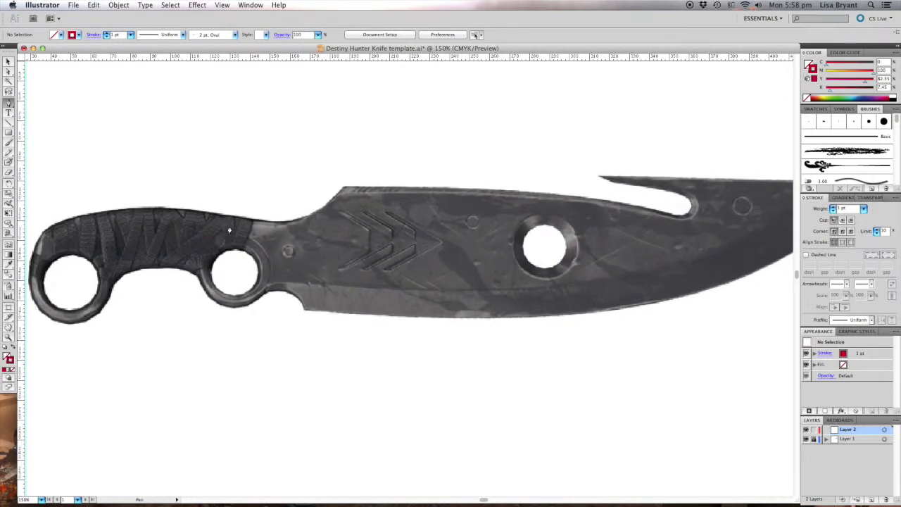
Trace the red outline from the handle top along the spine and around the hook to a sharp blade tip.
{"action": "left_click", "coordinate": [158, 210]}
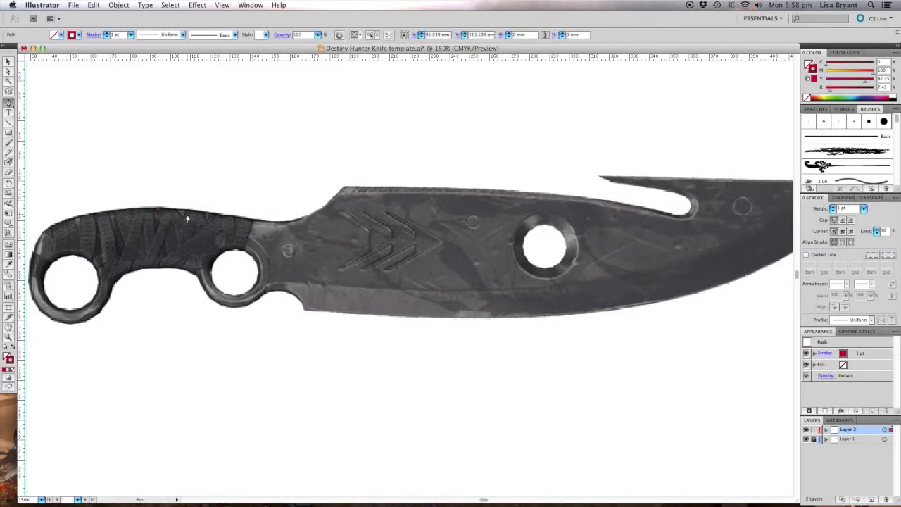
{"action": "left_click_drag", "start_coordinate": [260, 224], "coordinate": [289, 229]}
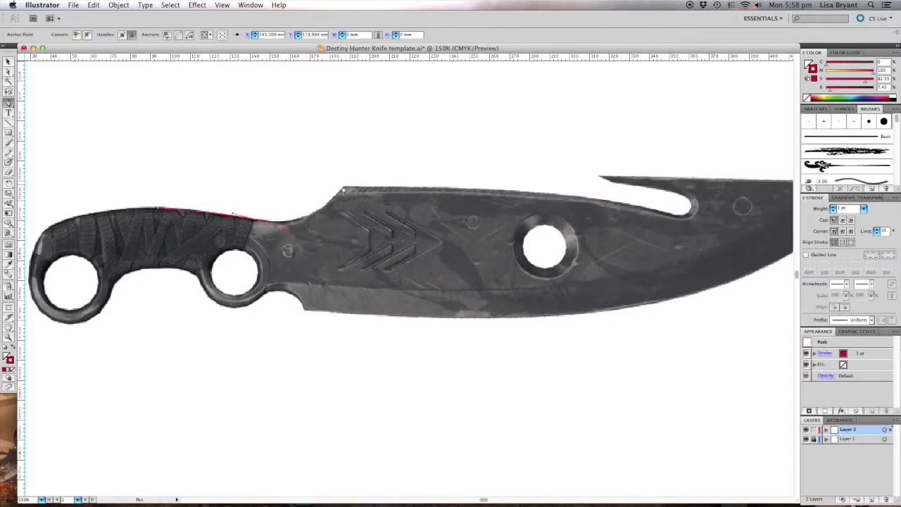
{"action": "left_click_drag", "start_coordinate": [343, 188], "coordinate": [355, 172]}
{"action": "key", "text": "super+z"}
{"action": "left_click", "coordinate": [539, 191]}
{"action": "left_click", "coordinate": [687, 220]}
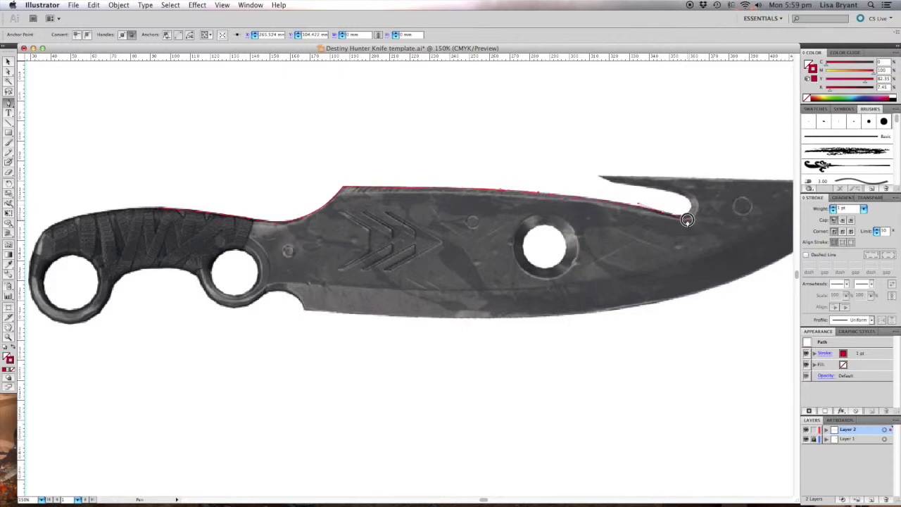
{"action": "left_click", "coordinate": [599, 176]}
{"action": "scroll", "coordinate": [599, 176], "scroll_direction": "right", "scroll_amount": 5}
{"action": "left_click", "coordinate": [744, 189]}
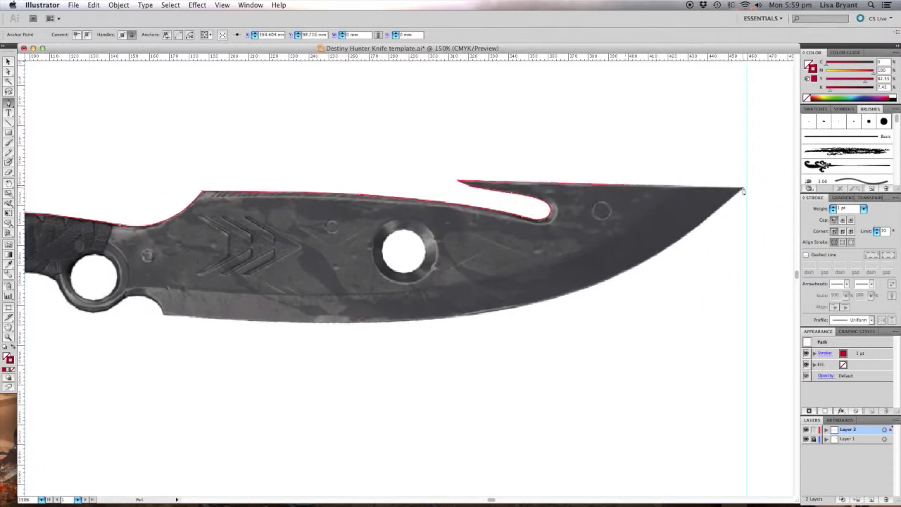
{"action": "left_click", "coordinate": [744, 189]}
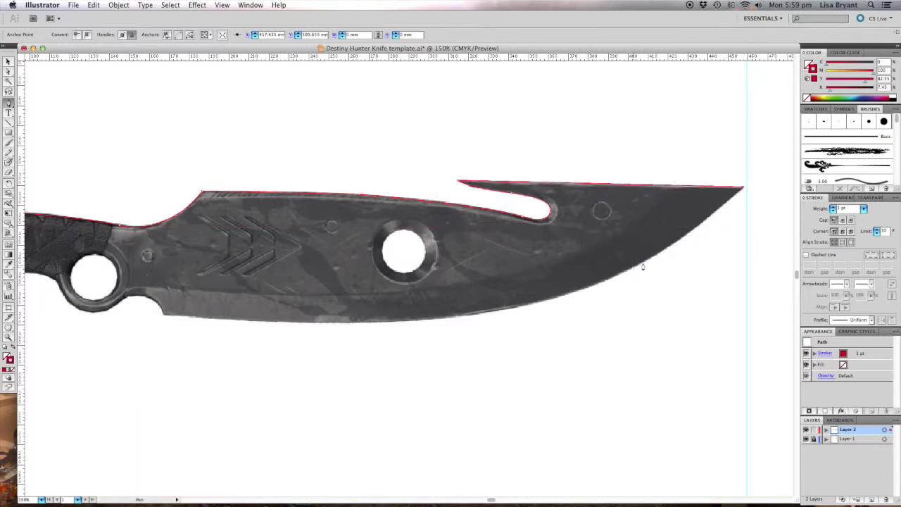
Continue the outline along the blade's lower edge, around the finger rings and back along the handle top.
{"action": "left_click", "coordinate": [600, 283]}
{"action": "left_click", "coordinate": [407, 321]}
{"action": "left_click_drag", "start_coordinate": [407, 321], "coordinate": [296, 326]}
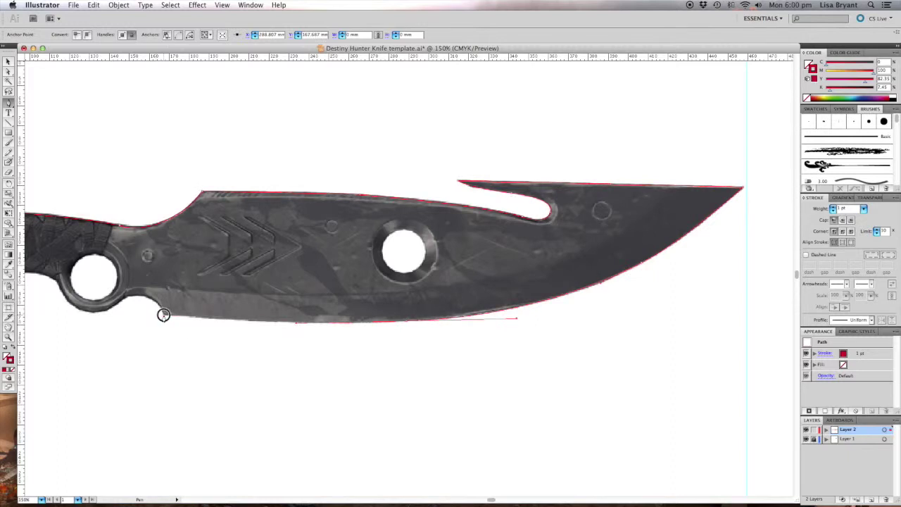
{"action": "left_click", "coordinate": [163, 318]}
{"action": "scroll", "coordinate": [205, 324], "scroll_direction": "left", "scroll_amount": 3}
{"action": "scroll", "coordinate": [204, 324], "scroll_direction": "up", "scroll_amount": 1}
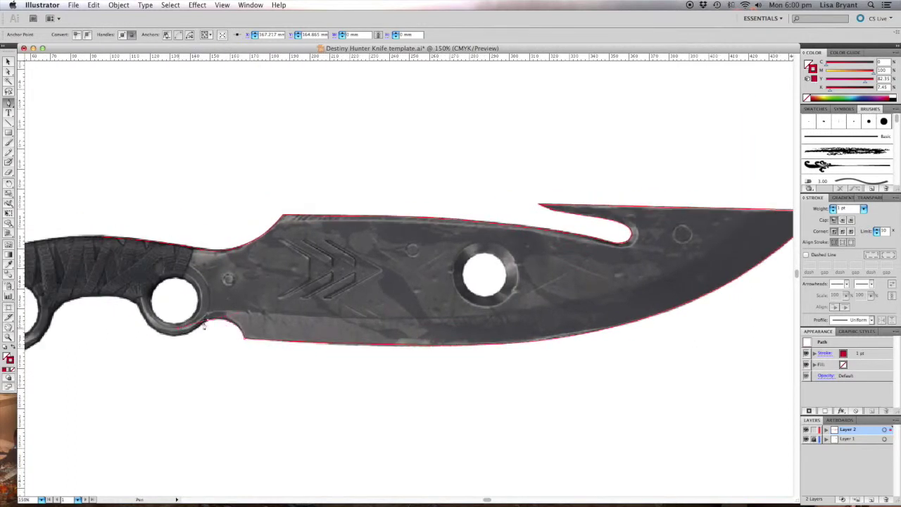
{"action": "left_click_drag", "start_coordinate": [138, 311], "coordinate": [132, 288]}
{"action": "scroll", "coordinate": [187, 310], "scroll_direction": "left", "scroll_amount": 4}
{"action": "scroll", "coordinate": [187, 310], "scroll_direction": "up", "scroll_amount": 1}
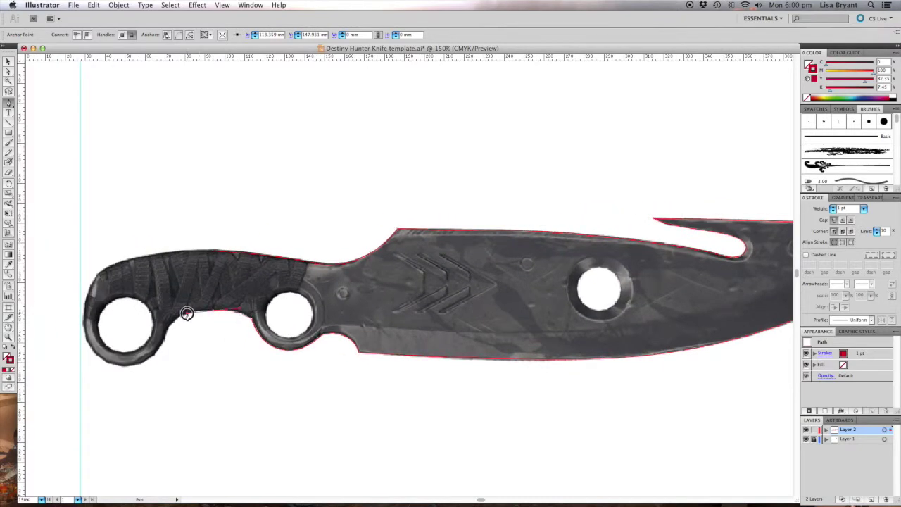
{"action": "mouse_move", "coordinate": [170, 331]}
{"action": "left_mouse_down"}
{"action": "mouse_move", "coordinate": [157, 338]}
{"action": "mouse_move", "coordinate": [167, 331]}
{"action": "left_mouse_up"}
{"action": "left_click_drag", "start_coordinate": [123, 366], "coordinate": [85, 367]}
{"action": "left_click", "coordinate": [98, 279]}
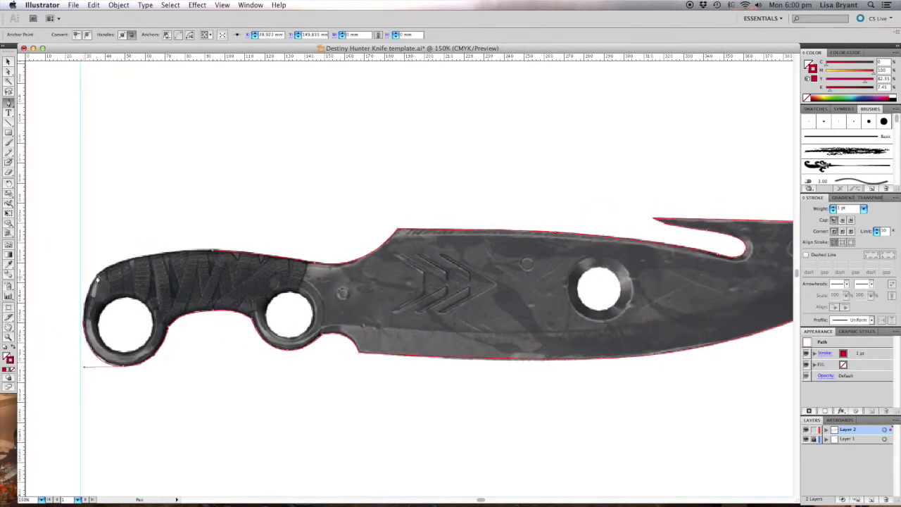
{"action": "left_click_drag", "start_coordinate": [90, 293], "coordinate": [124, 254]}
{"action": "left_click_drag", "start_coordinate": [235, 255], "coordinate": [241, 258]}
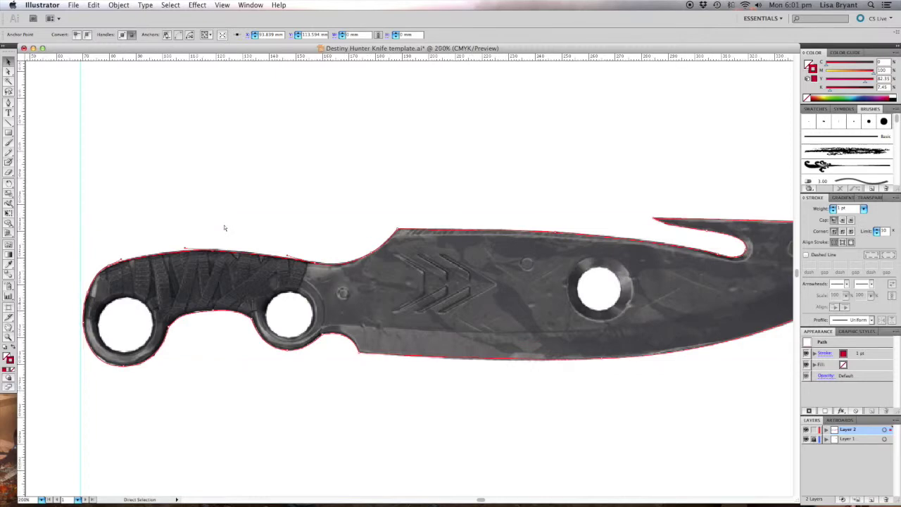
Adjust anchors at the handle-to-blade join so the curve below the first finger hole fits.
{"action": "key", "text": "super+equal"}
{"action": "key", "text": "super+equal"}
{"action": "key", "text": "super+equal"}
{"action": "left_click_drag", "start_coordinate": [181, 236], "coordinate": [412, 290]}
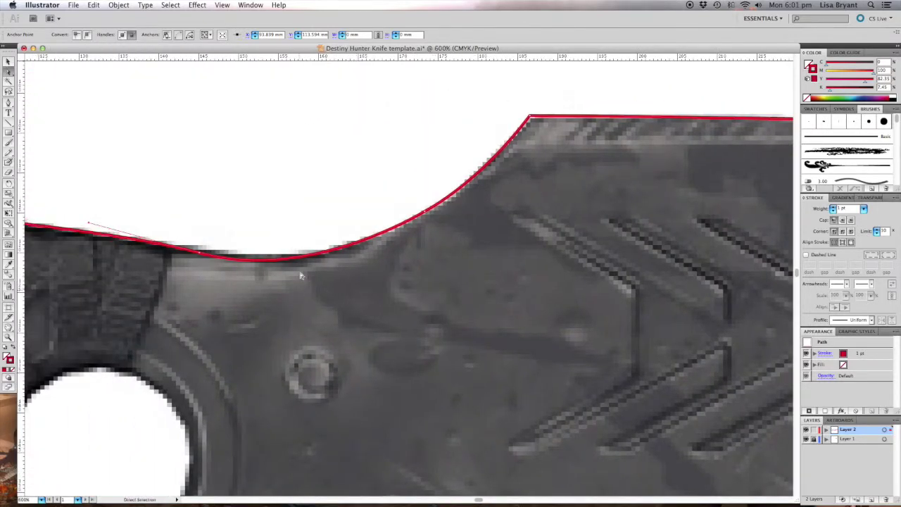
{"action": "left_click_drag", "start_coordinate": [199, 252], "coordinate": [209, 253]}
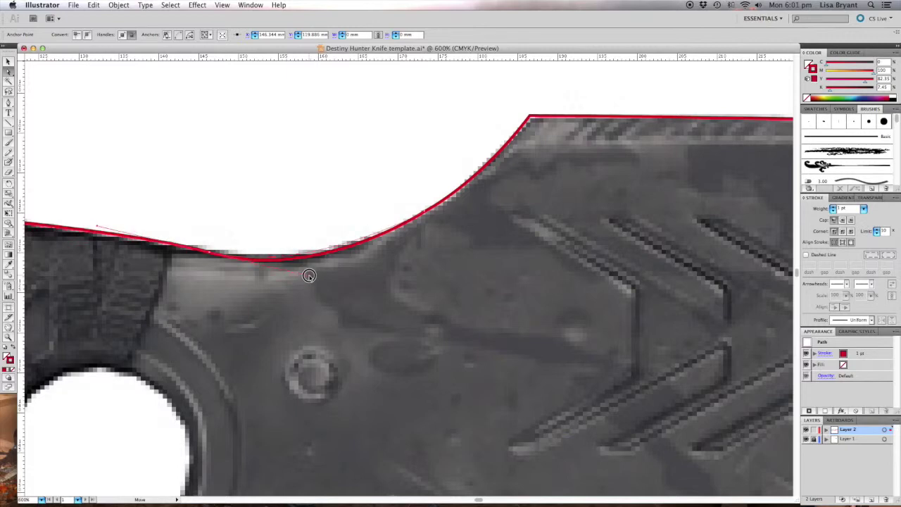
{"action": "key", "text": "super+minus"}
{"action": "scroll", "coordinate": [396, 294], "scroll_direction": "left", "scroll_amount": 10}
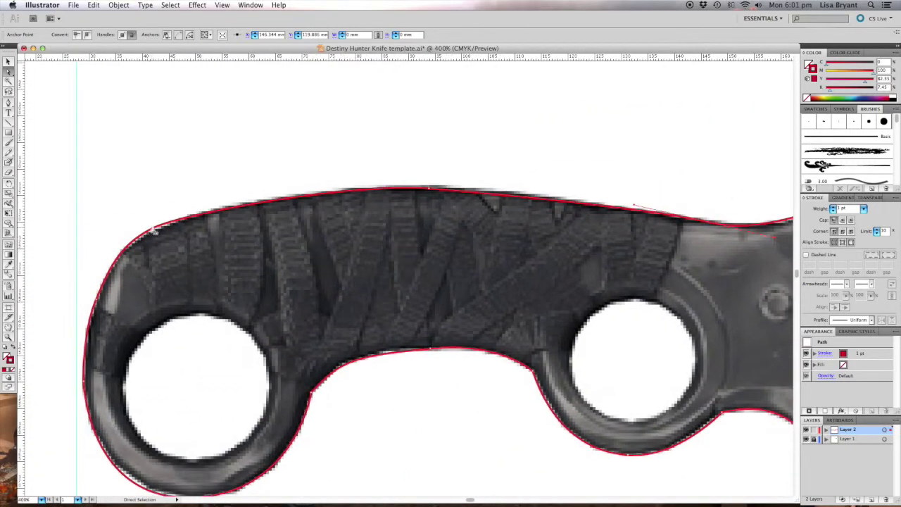
{"action": "left_click", "coordinate": [167, 238]}
{"action": "scroll", "coordinate": [149, 291], "scroll_direction": "down", "scroll_amount": 5}
{"action": "left_click_drag", "start_coordinate": [216, 425], "coordinate": [111, 423]}
{"action": "scroll", "coordinate": [393, 411], "scroll_direction": "right", "scroll_amount": 3}
{"action": "scroll", "coordinate": [392, 411], "scroll_direction": "up", "scroll_amount": 1}
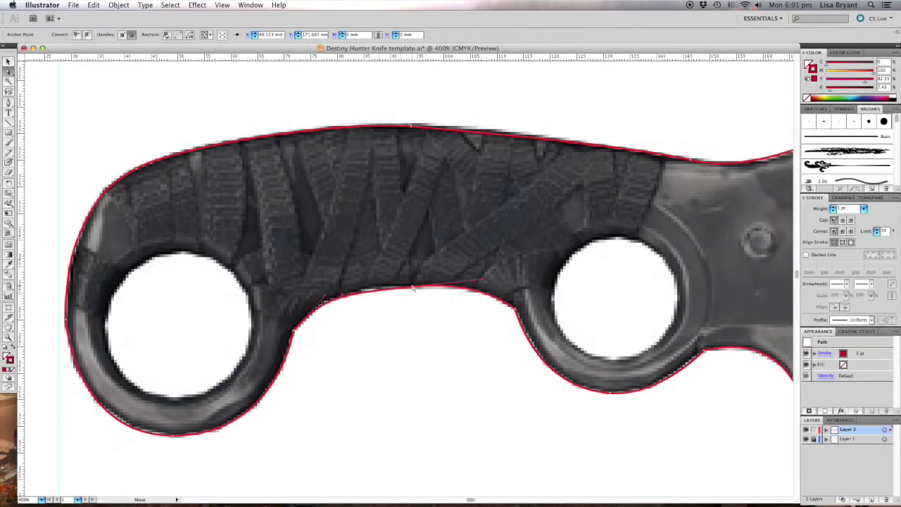
Shift the middle curve's anchor and stretch its handles to smooth the curve beside and under the ring.
{"action": "left_click", "coordinate": [415, 289]}
{"action": "left_click_drag", "start_coordinate": [414, 289], "coordinate": [409, 288]}
{"action": "left_click_drag", "start_coordinate": [482, 284], "coordinate": [495, 285]}
{"action": "scroll", "coordinate": [416, 323], "scroll_direction": "right", "scroll_amount": 3}
{"action": "left_click", "coordinate": [411, 317]}
{"action": "left_click_drag", "start_coordinate": [423, 361], "coordinate": [426, 364]}
{"action": "left_click_drag", "start_coordinate": [463, 396], "coordinate": [559, 408]}
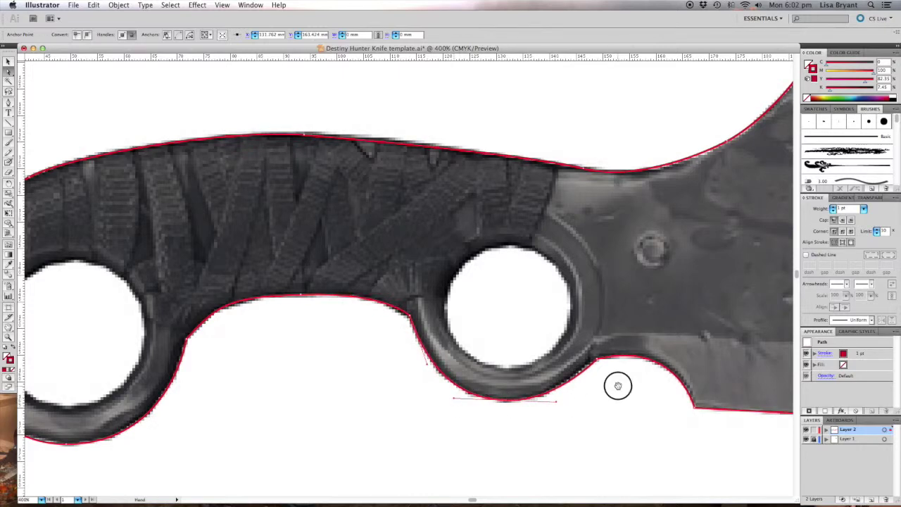
Move along the blade and select anchors on the blade's lower edge path.
{"action": "left_click_drag", "start_coordinate": [616, 384], "coordinate": [467, 408]}
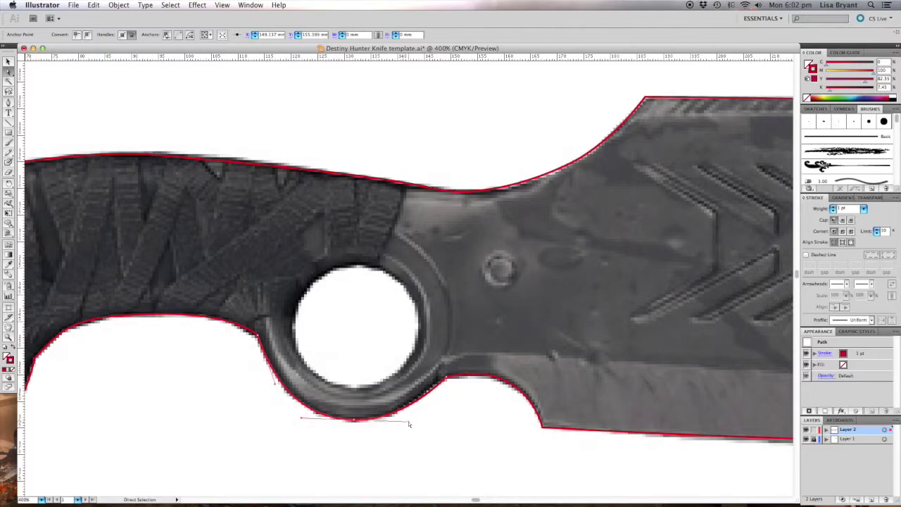
{"action": "scroll", "coordinate": [572, 462], "scroll_direction": "right", "scroll_amount": 5}
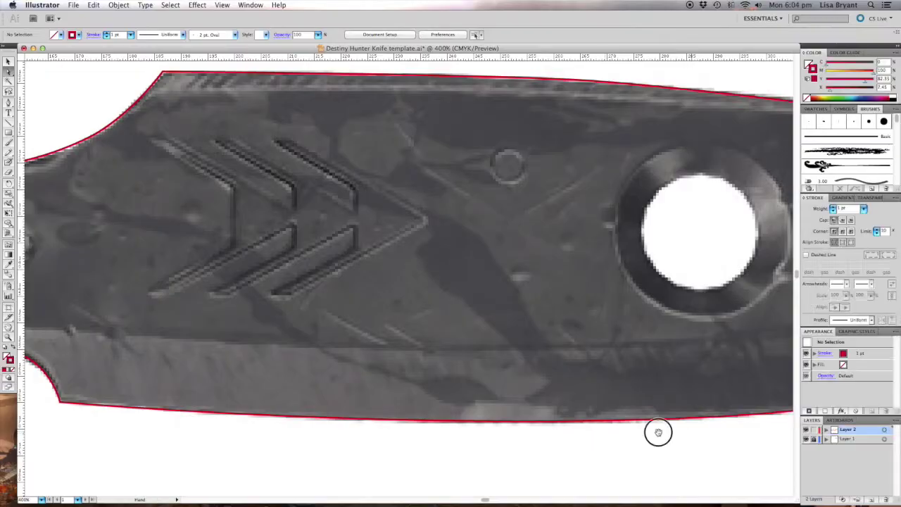
{"action": "left_click_drag", "start_coordinate": [660, 429], "coordinate": [436, 439]}
{"action": "scroll", "coordinate": [422, 426], "scroll_direction": "right", "scroll_amount": 10}
{"action": "left_click", "coordinate": [408, 412]}
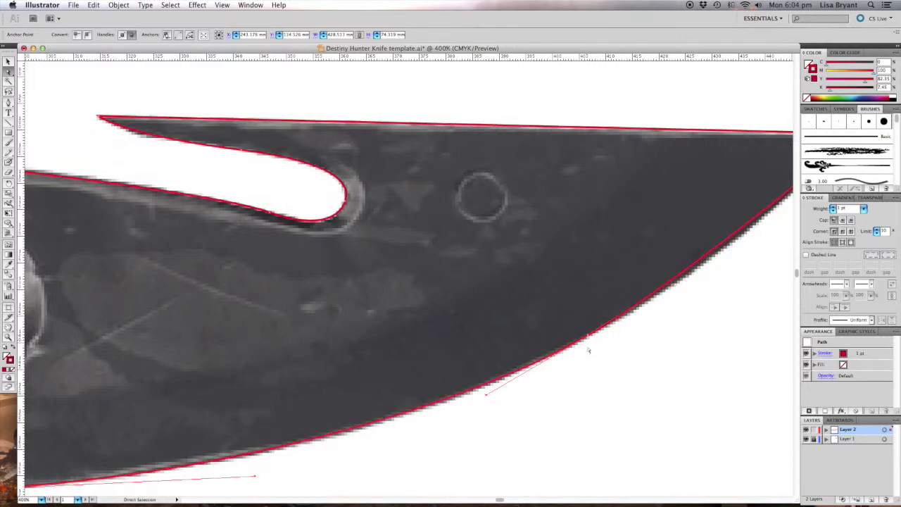
{"action": "left_click", "coordinate": [621, 319]}
{"action": "key", "text": "v"}
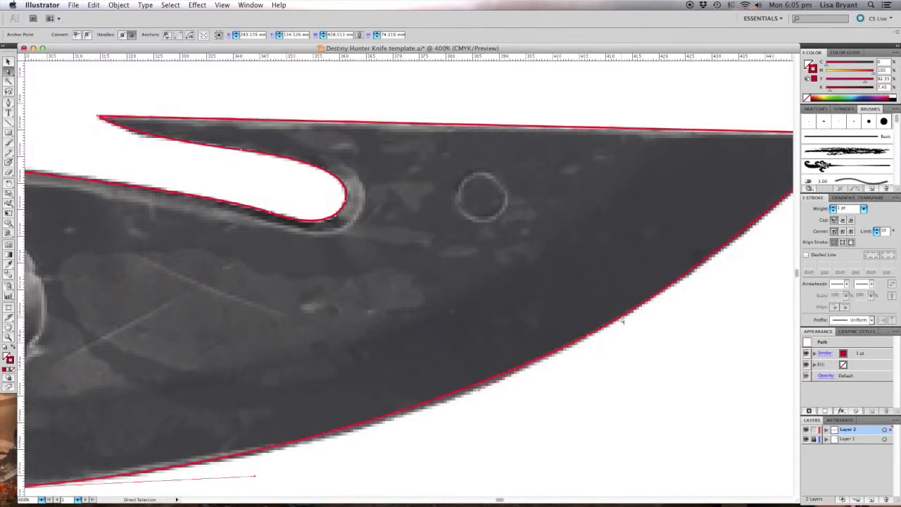
{"action": "scroll", "coordinate": [577, 358], "scroll_direction": "right", "scroll_amount": 5}
{"action": "key", "text": "super+minus"}
Refine the blade's lower edge anchors, adding points where needed, then deselect the outline.
{"action": "key", "text": "a"}
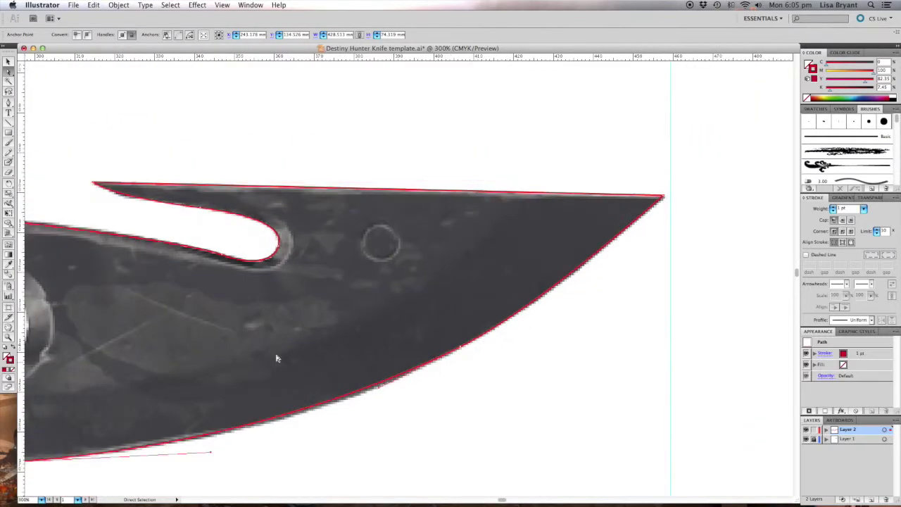
{"action": "left_click", "coordinate": [103, 201]}
{"action": "key", "text": "plus"}
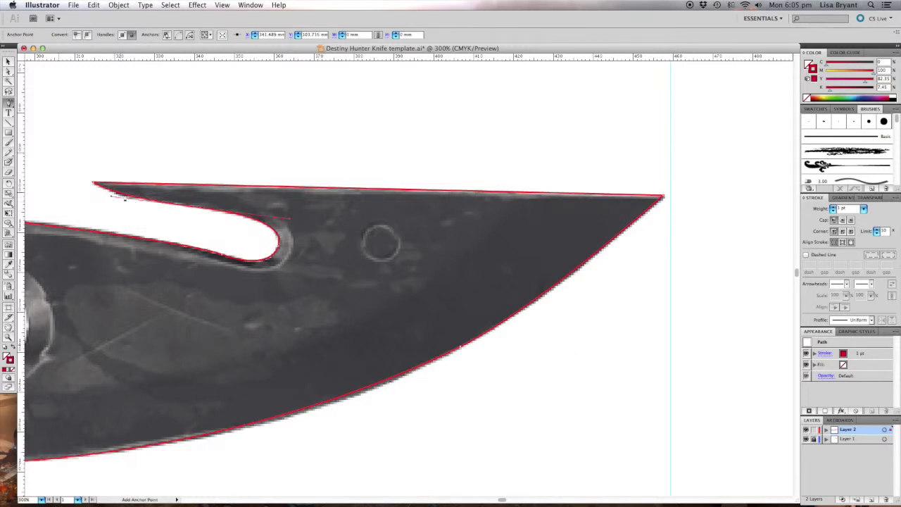
{"action": "key", "text": "a"}
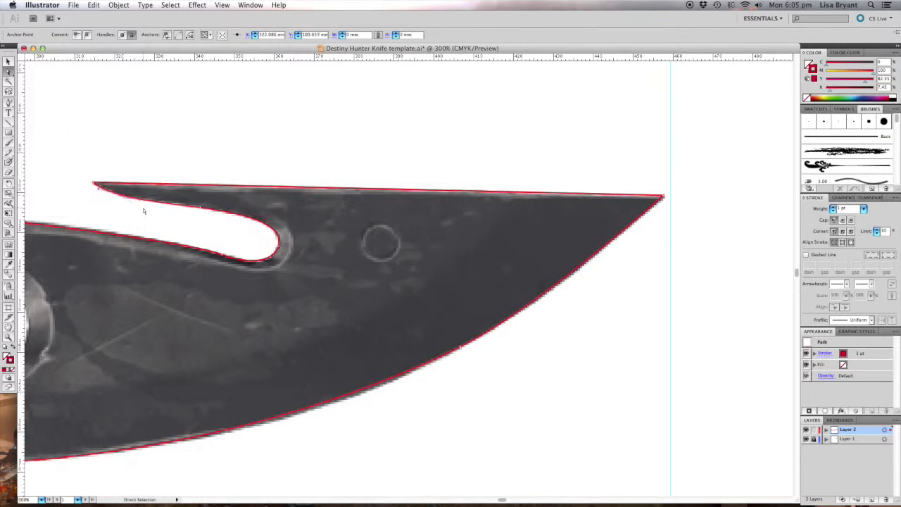
{"action": "scroll", "coordinate": [358, 356], "scroll_direction": "down", "scroll_amount": 3}
{"action": "scroll", "coordinate": [359, 356], "scroll_direction": "left", "scroll_amount": 2}
{"action": "left_click", "coordinate": [352, 366]}
{"action": "left_click", "coordinate": [432, 383]}
{"action": "left_click", "coordinate": [496, 314]}
{"action": "left_click", "coordinate": [485, 336]}
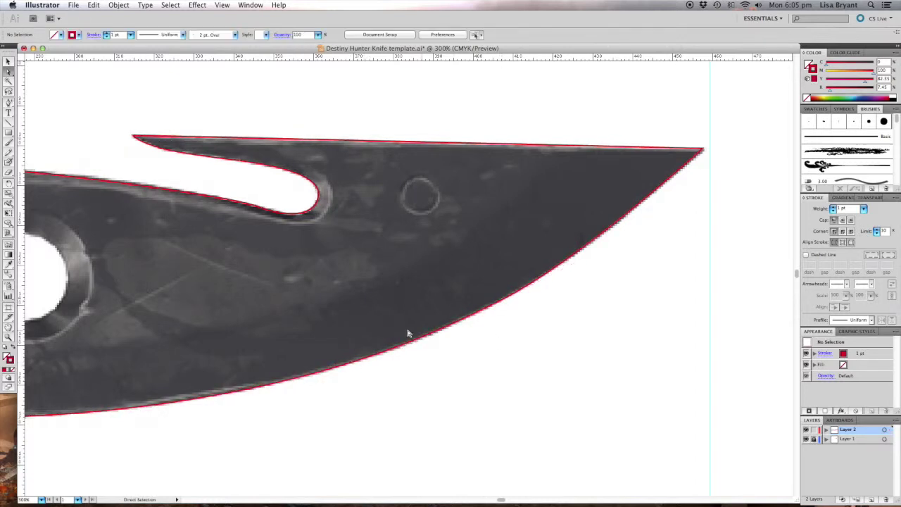
{"action": "scroll", "coordinate": [552, 314], "scroll_direction": "left", "scroll_amount": 4}
{"action": "scroll", "coordinate": [552, 314], "scroll_direction": "down", "scroll_amount": 1}
{"action": "key", "text": "super+minus"}
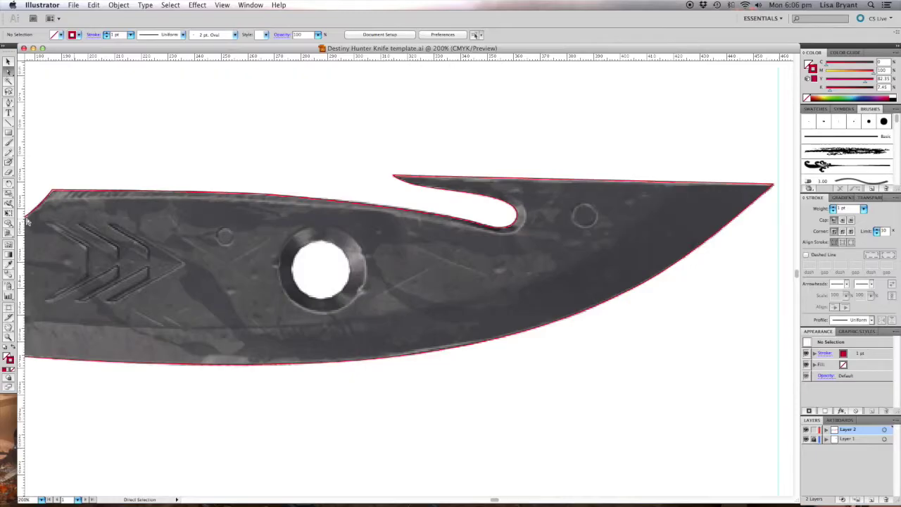
Draw circles around the blade's large hole and a handle finger hole with a 0.5 pt stroke.
{"action": "left_click_drag", "start_coordinate": [8, 133], "coordinate": [36, 152]}
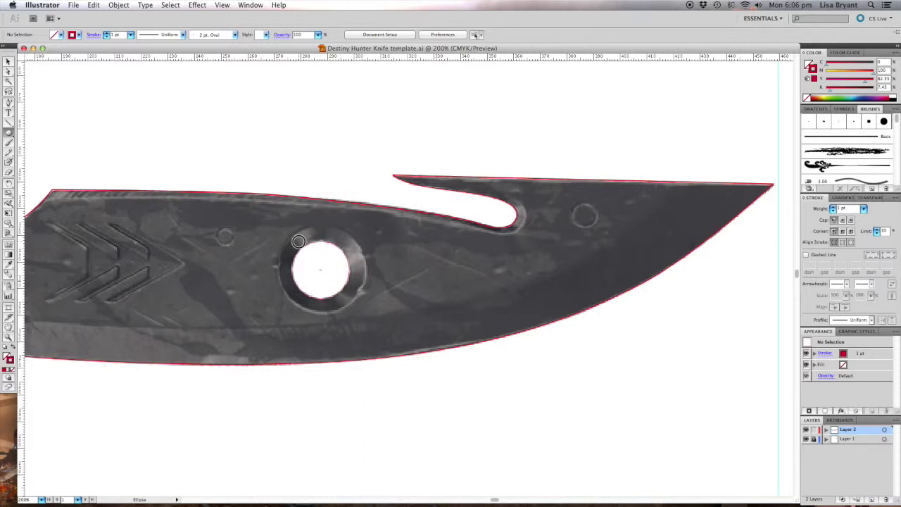
{"action": "left_click_drag", "start_coordinate": [299, 241], "coordinate": [349, 299]}
{"action": "scroll", "coordinate": [301, 296], "scroll_direction": "left", "scroll_amount": 10}
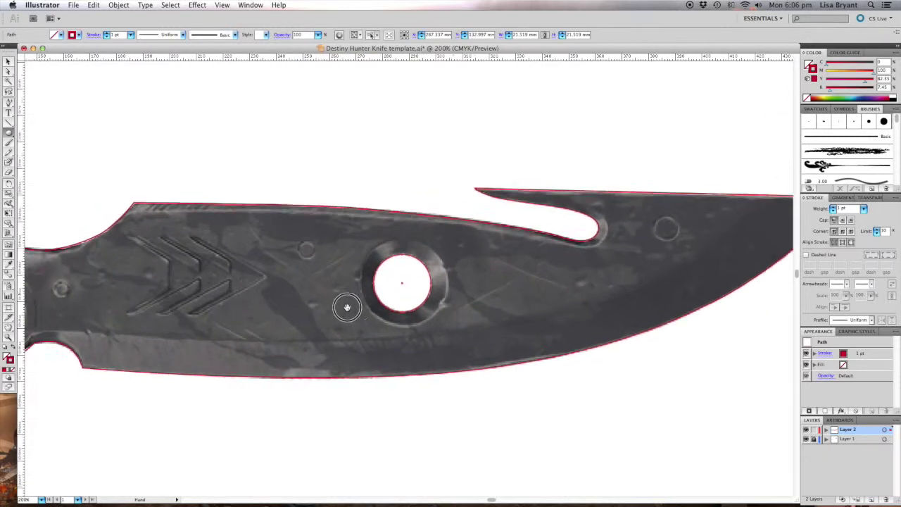
{"action": "left_click_drag", "start_coordinate": [127, 310], "coordinate": [96, 279]}
{"action": "scroll", "coordinate": [262, 374], "scroll_direction": "left", "scroll_amount": 6}
{"action": "mouse_move", "coordinate": [82, 333]}
{"action": "left_mouse_down"}
{"action": "mouse_move", "coordinate": [42, 301]}
{"action": "mouse_move", "coordinate": [47, 297]}
{"action": "left_mouse_up"}
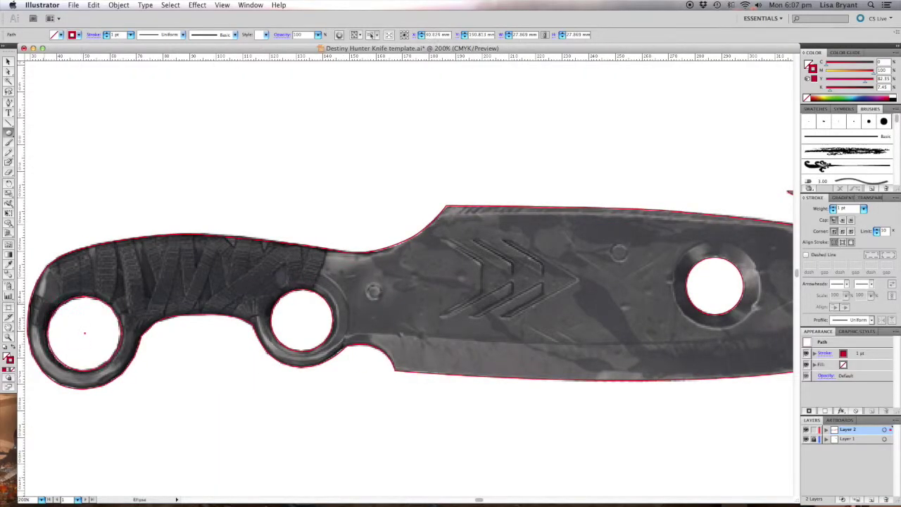
{"action": "key", "text": "v"}
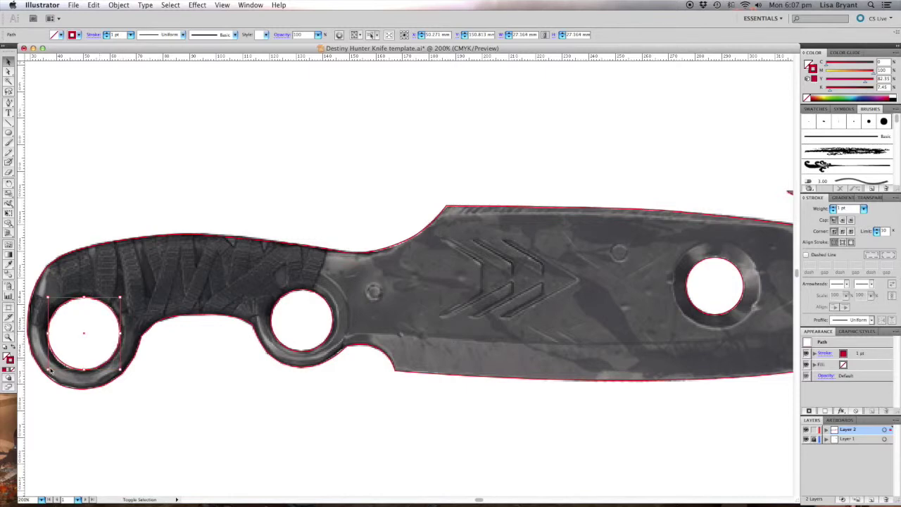
{"action": "left_click", "coordinate": [327, 318]}
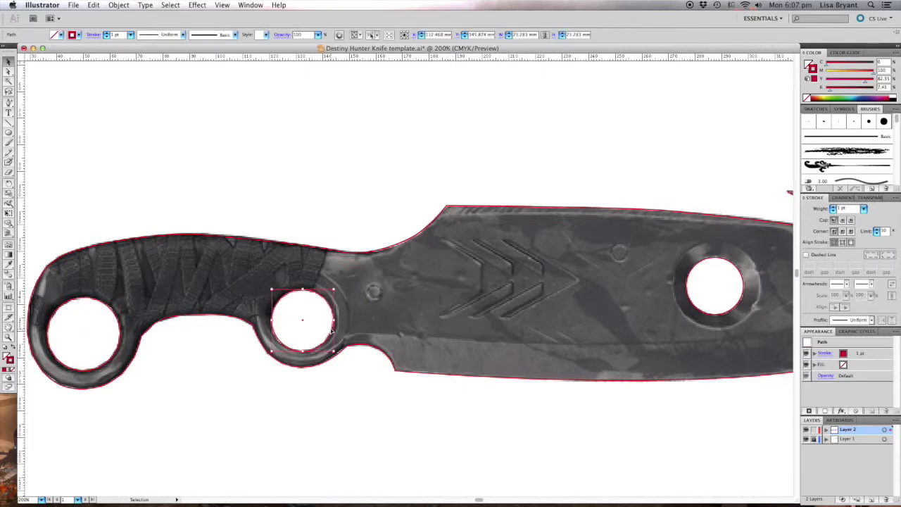
{"action": "scroll", "coordinate": [493, 302], "scroll_direction": "right", "scroll_amount": 10}
{"action": "left_click", "coordinate": [865, 209]}
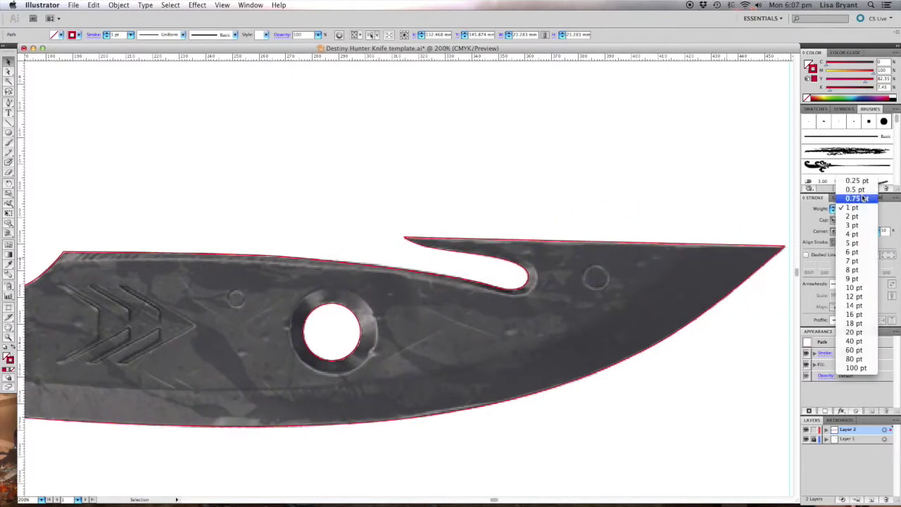
{"action": "left_click", "coordinate": [838, 189]}
Draw small circles around two of the blade's rivets.
{"action": "key", "text": "l"}
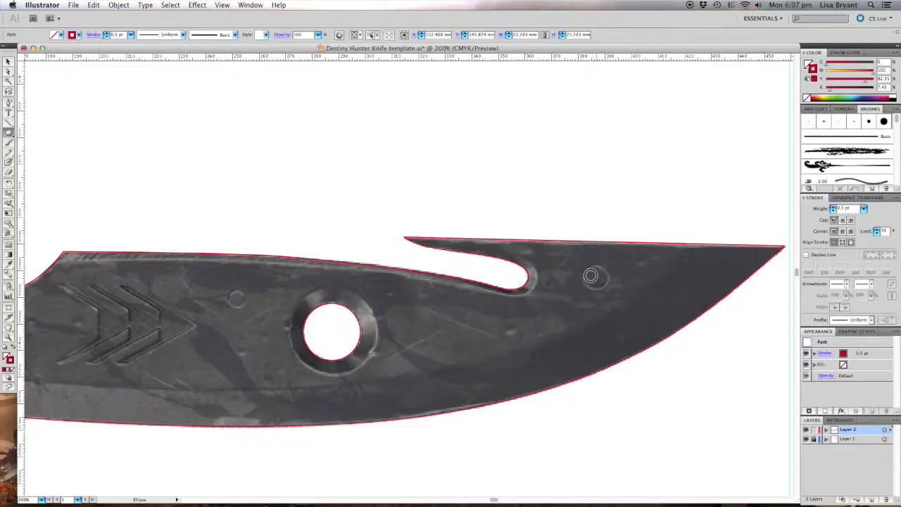
{"action": "left_click_drag", "start_coordinate": [597, 278], "coordinate": [585, 266]}
{"action": "left_click_drag", "start_coordinate": [452, 316], "coordinate": [649, 317]}
{"action": "left_click_drag", "start_coordinate": [434, 293], "coordinate": [425, 286]}
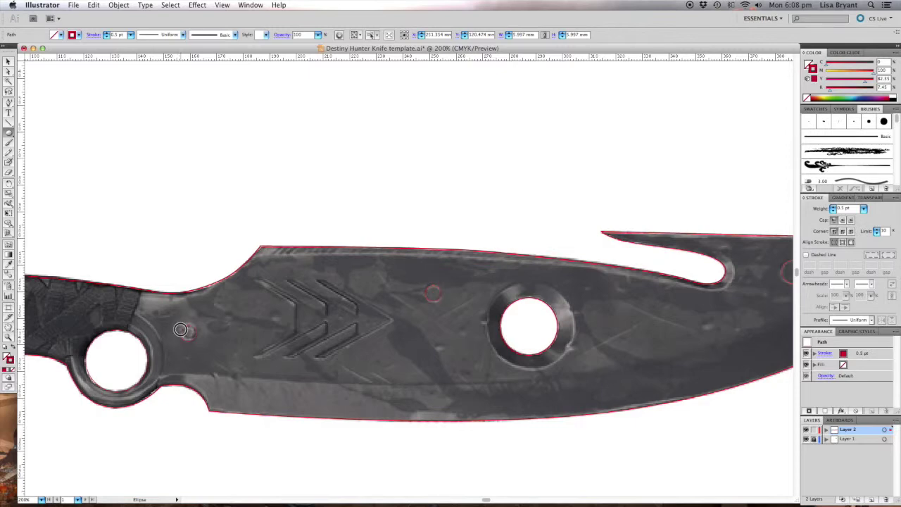
{"action": "left_click_drag", "start_coordinate": [426, 355], "coordinate": [321, 341]}
Draw a larger circle around the big hole's ring in Outline view and scale it to fit.
{"action": "left_click", "coordinate": [223, 5]}
{"action": "left_click", "coordinate": [239, 15]}
{"action": "left_click_drag", "start_coordinate": [424, 312], "coordinate": [387, 278]}
{"action": "left_click", "coordinate": [223, 5]}
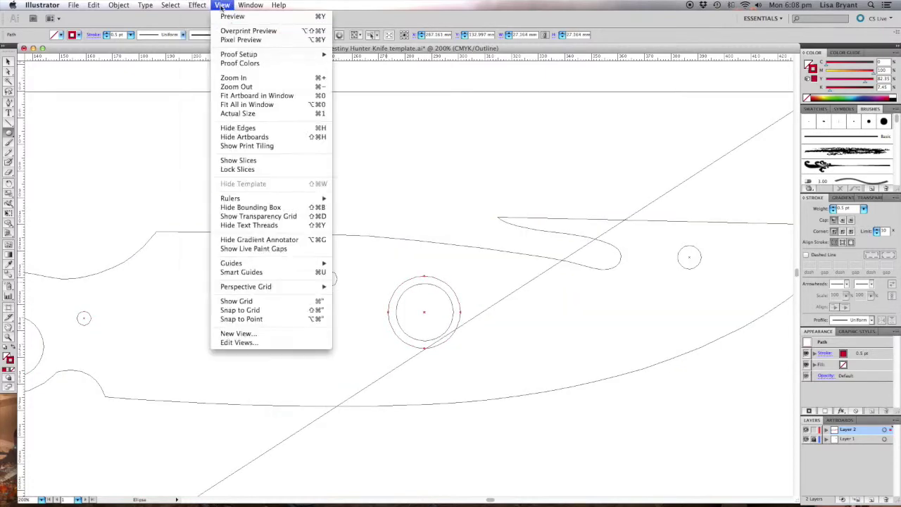
{"action": "left_click", "coordinate": [229, 17]}
{"action": "key", "text": "v"}
{"action": "left_click_drag", "start_coordinate": [424, 277], "coordinate": [424, 266]}
{"action": "left_click_drag", "start_coordinate": [462, 312], "coordinate": [471, 310]}
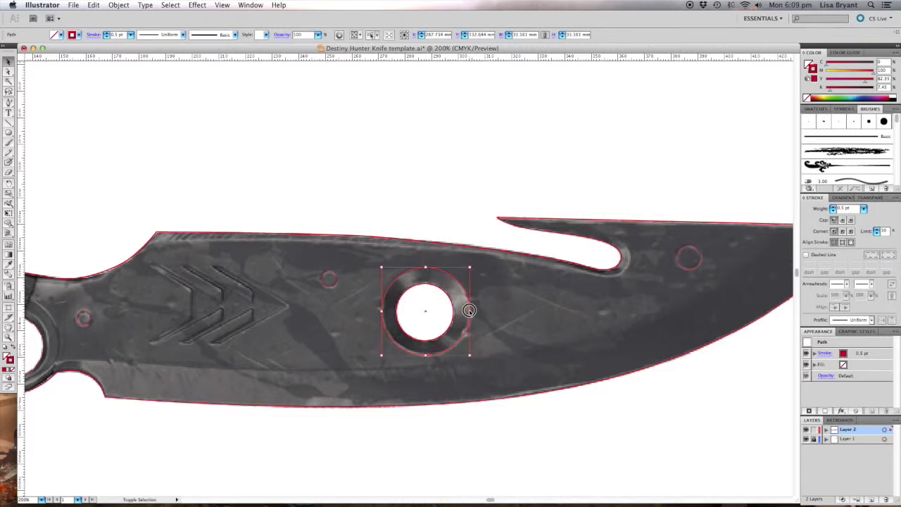
{"action": "key", "text": "super+shift+a"}
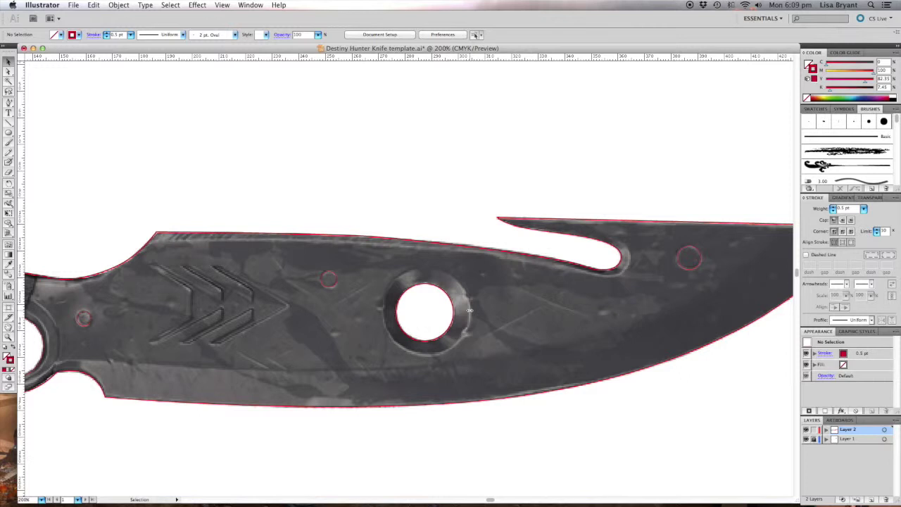
{"action": "left_click", "coordinate": [432, 343]}
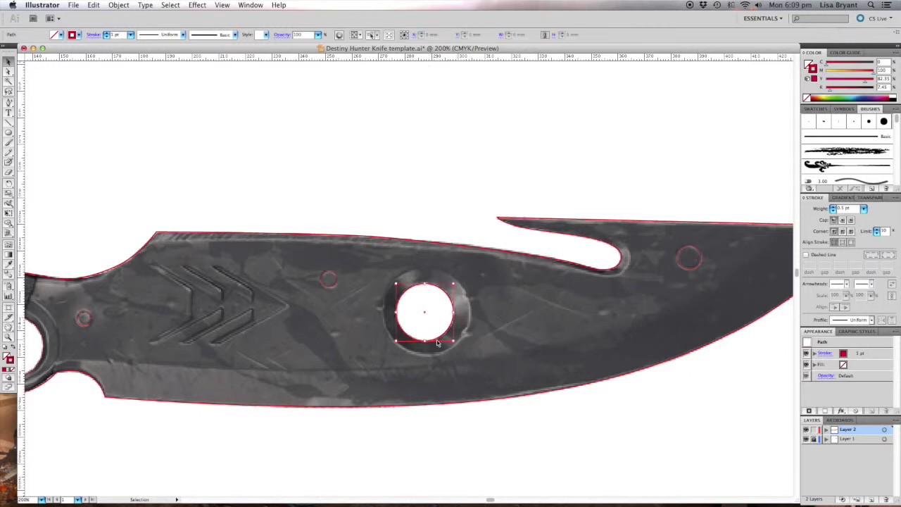
{"action": "key", "text": "super+shift+a"}
{"action": "key", "text": "l"}
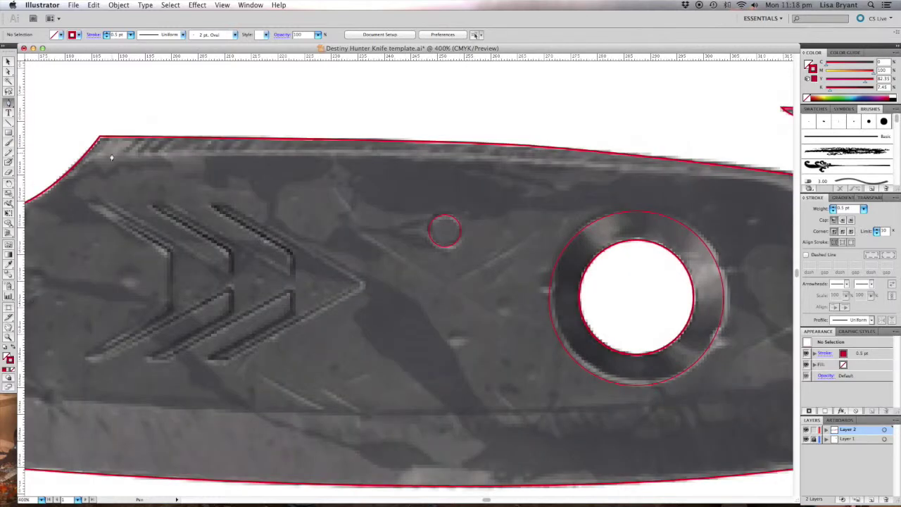
Keep a 0.5 pt stroke and start the bevel line along the blade top.
{"action": "left_click", "coordinate": [864, 209]}
{"action": "left_click", "coordinate": [525, 205]}
{"action": "left_click", "coordinate": [479, 159]}
{"action": "left_click_drag", "start_coordinate": [479, 159], "coordinate": [402, 157]}
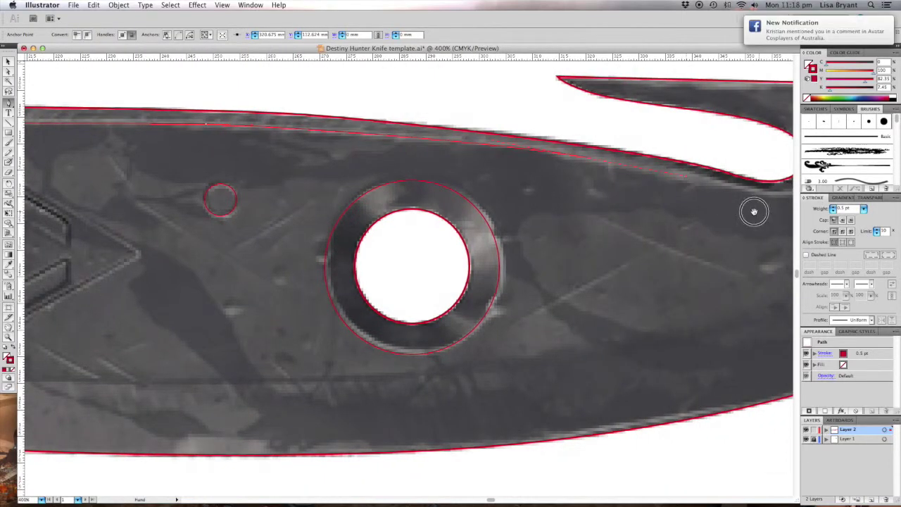
{"action": "left_click_drag", "start_coordinate": [759, 212], "coordinate": [592, 191]}
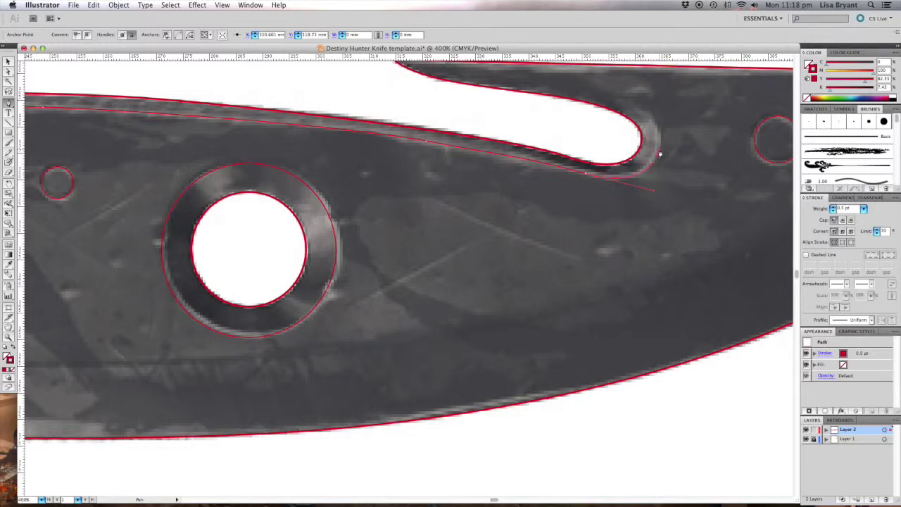
{"action": "scroll", "coordinate": [572, 233], "scroll_direction": "left", "scroll_amount": 4}
{"action": "scroll", "coordinate": [571, 233], "scroll_direction": "down", "scroll_amount": 2}
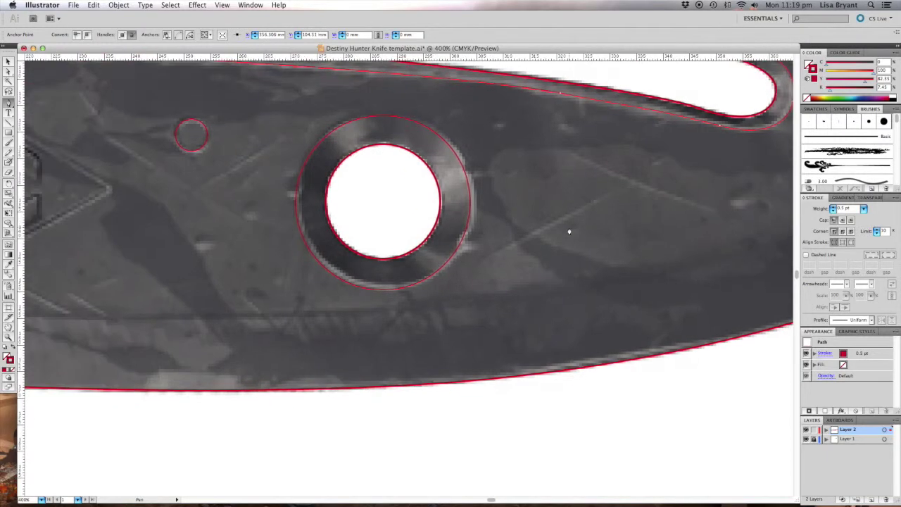
{"action": "key", "text": "super+minus"}
{"action": "scroll", "coordinate": [483, 267], "scroll_direction": "left", "scroll_amount": 5}
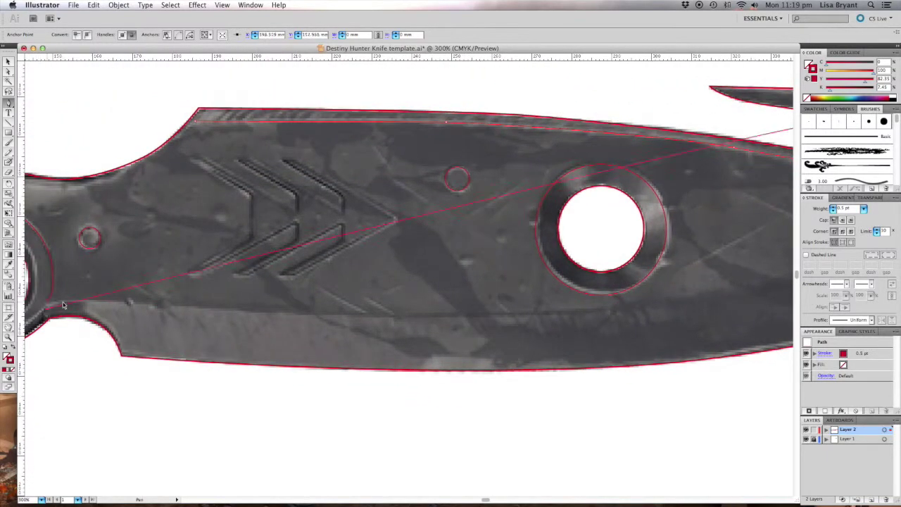
{"action": "left_click", "coordinate": [64, 352]}
Draw the inner bevel line from near the handle curving smoothly up toward the blade tip.
{"action": "key", "text": "p"}
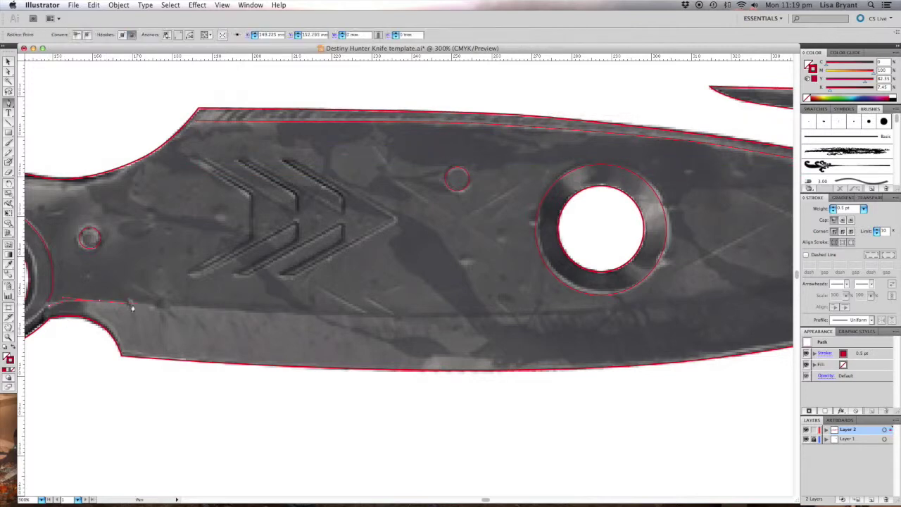
{"action": "left_click", "coordinate": [302, 314]}
{"action": "scroll", "coordinate": [465, 314], "scroll_direction": "right", "scroll_amount": 3}
{"action": "left_click_drag", "start_coordinate": [604, 308], "coordinate": [676, 297]}
{"action": "scroll", "coordinate": [419, 317], "scroll_direction": "right", "scroll_amount": 10}
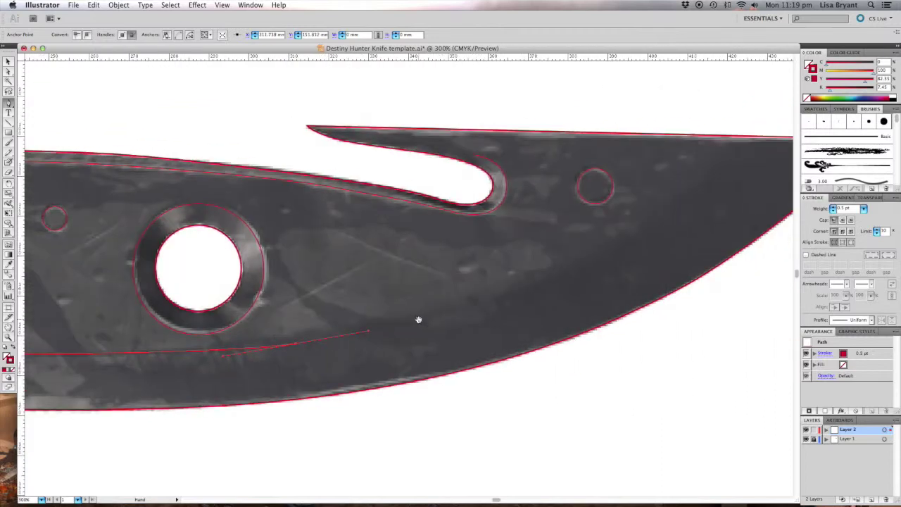
{"action": "left_click_drag", "start_coordinate": [714, 157], "coordinate": [779, 69]}
{"action": "key", "text": "super+minus"}
{"action": "key", "text": "super+minus"}
{"action": "key", "text": "v"}
{"action": "left_click", "coordinate": [569, 384]}
{"action": "left_click_drag", "start_coordinate": [418, 396], "coordinate": [489, 398]}
In Outline view (Cmd+Y), add an anchor to the inner bevel curve and smooth it as one joined path.
{"action": "key", "text": "super+y"}
{"action": "key", "text": "a"}
{"action": "left_click", "coordinate": [483, 327]}
{"action": "key", "text": "p"}
{"action": "left_click", "coordinate": [515, 314]}
{"action": "key", "text": "a"}
{"action": "left_click_drag", "start_coordinate": [515, 315], "coordinate": [514, 313]}
{"action": "left_click", "coordinate": [624, 393]}
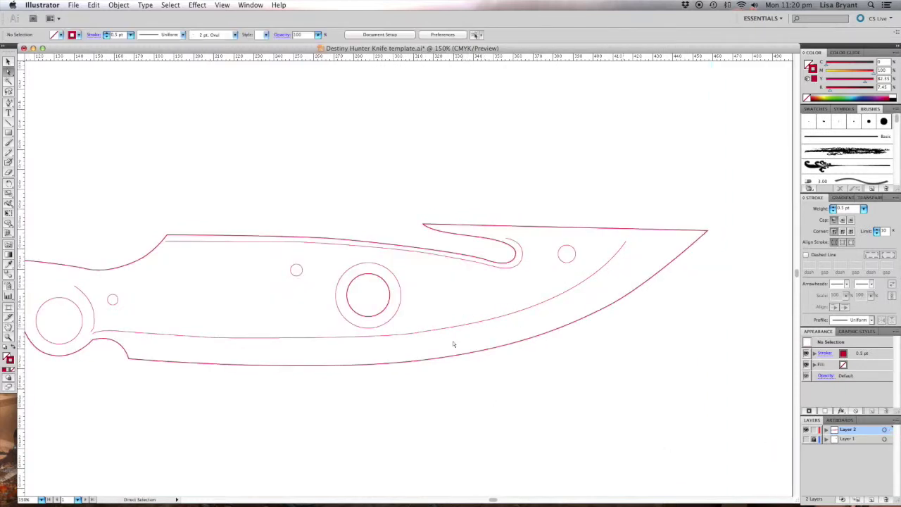
{"action": "left_click", "coordinate": [416, 332]}
{"action": "left_click_drag", "start_coordinate": [416, 332], "coordinate": [423, 335]}
{"action": "left_click", "coordinate": [411, 335]}
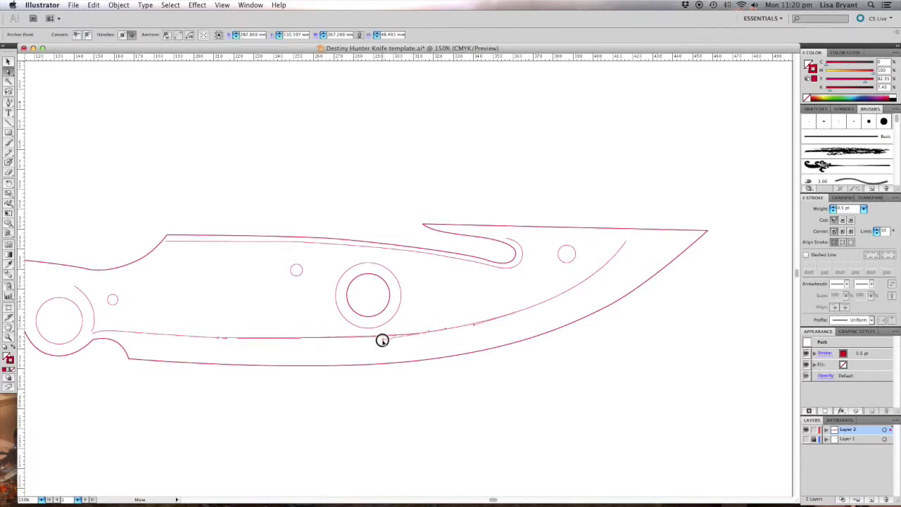
{"action": "left_click", "coordinate": [592, 412]}
Inspect the inner curve and top path anchors, then show the knife photo template again.
{"action": "left_click", "coordinate": [439, 257]}
{"action": "left_click", "coordinate": [505, 302]}
{"action": "left_click", "coordinate": [468, 262]}
{"action": "left_click", "coordinate": [483, 316]}
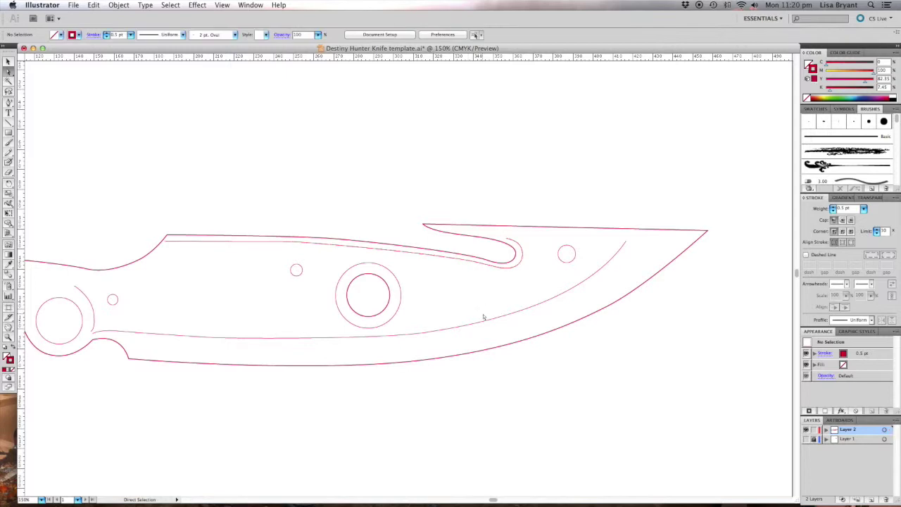
{"action": "scroll", "coordinate": [261, 288], "scroll_direction": "left", "scroll_amount": 3}
{"action": "left_click", "coordinate": [807, 439]}
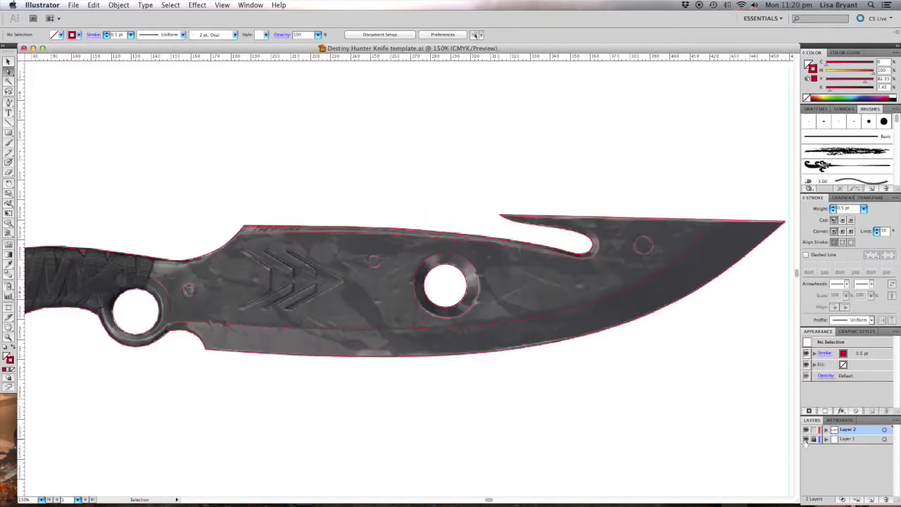
Trace the right chevron's outline with Pen anchors at its corners.
{"action": "key", "text": "p"}
{"action": "key", "text": "super+equal"}
{"action": "key", "text": "super+equal"}
{"action": "key", "text": "super+equal"}
{"action": "scroll", "coordinate": [291, 255], "scroll_direction": "left", "scroll_amount": 5}
{"action": "scroll", "coordinate": [291, 255], "scroll_direction": "up", "scroll_amount": 1}
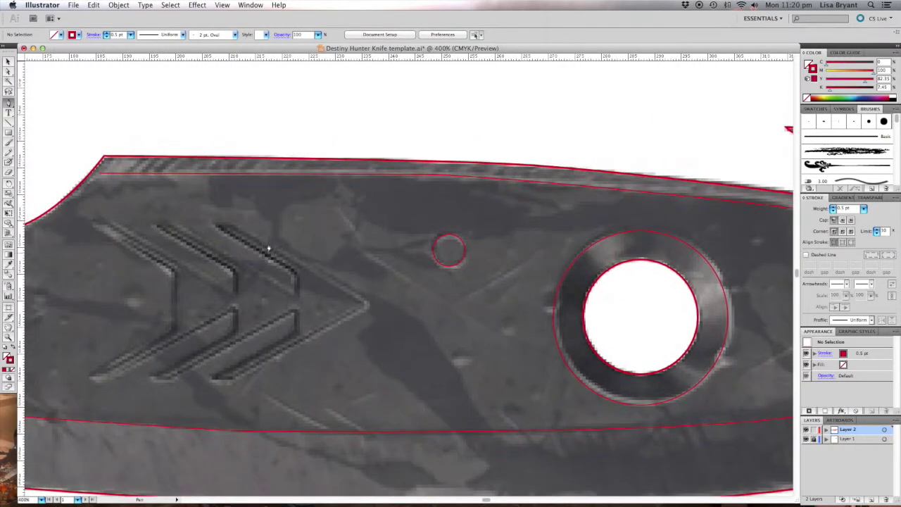
{"action": "left_click", "coordinate": [316, 283]}
{"action": "left_click", "coordinate": [362, 304]}
{"action": "left_click", "coordinate": [233, 379]}
{"action": "left_click", "coordinate": [294, 314]}
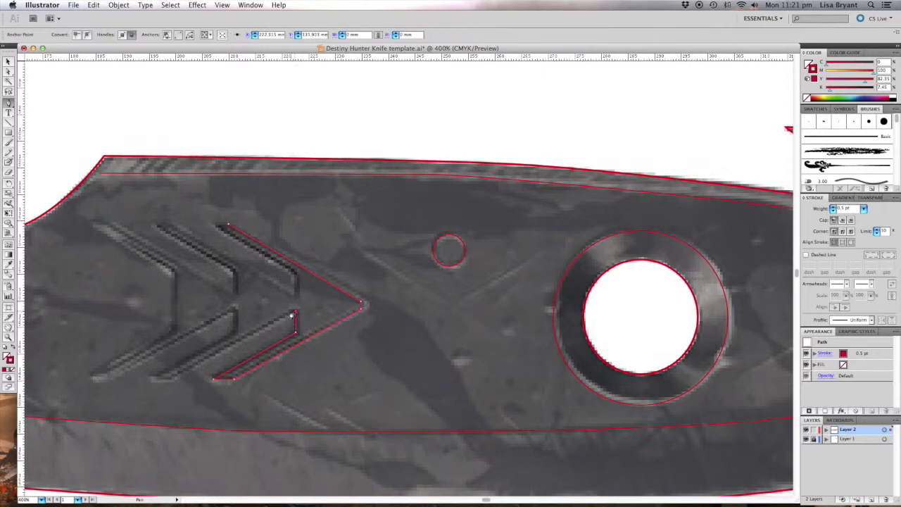
Continue the path around the middle and left chevron outlines to their top-left corners.
{"action": "left_click", "coordinate": [155, 378]}
{"action": "left_click", "coordinate": [235, 317]}
{"action": "left_click", "coordinate": [95, 373]}
{"action": "left_click", "coordinate": [171, 330]}
{"action": "left_click", "coordinate": [171, 271]}
{"action": "left_click", "coordinate": [100, 227]}
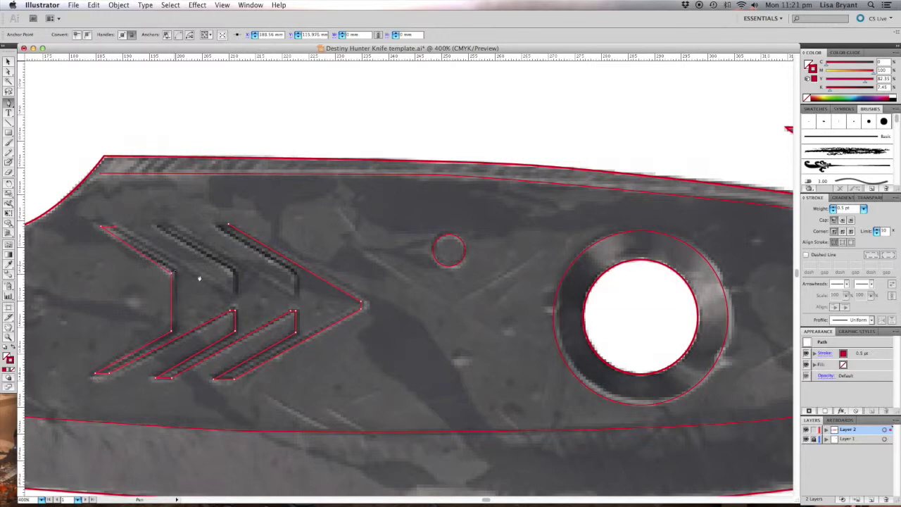
{"action": "left_click", "coordinate": [236, 291]}
{"action": "left_click", "coordinate": [156, 227]}
Add a horizontal guide along the chevrons' tops and select the chevron path.
{"action": "key", "text": "super+equal"}
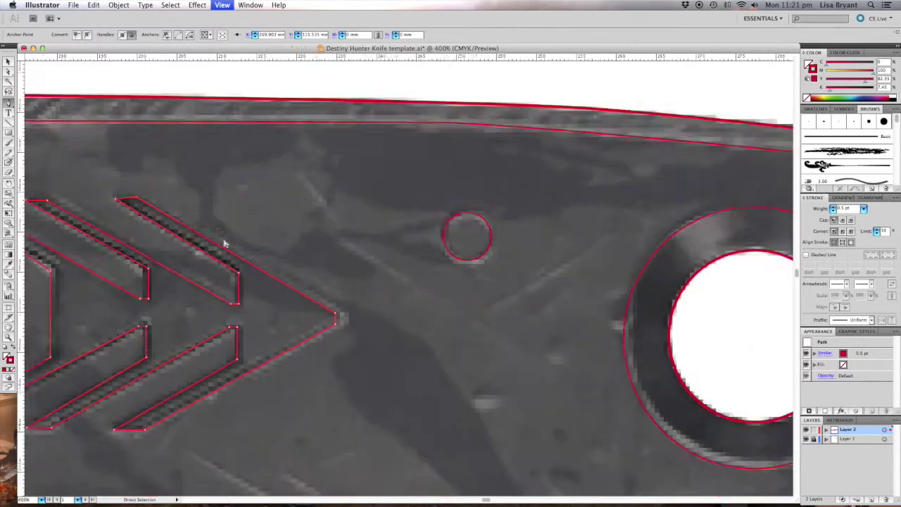
{"action": "key", "text": "super+equal"}
{"action": "left_click_drag", "start_coordinate": [212, 57], "coordinate": [193, 213]}
{"action": "key", "text": "a"}
{"action": "left_click", "coordinate": [276, 216]}
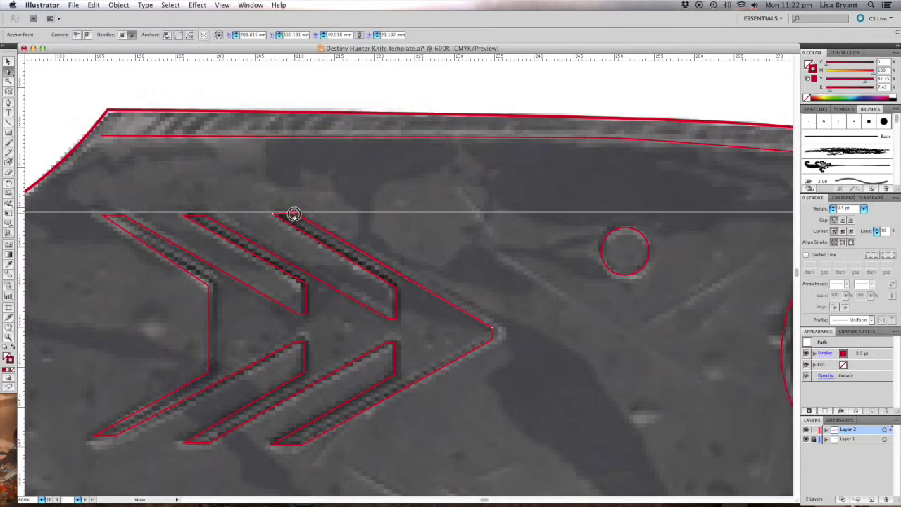
Snap the chevrons' top-left corners onto the top guide and align their inner corners.
{"action": "left_click", "coordinate": [296, 215]}
{"action": "left_click", "coordinate": [205, 215]}
{"action": "left_click_drag", "start_coordinate": [186, 217], "coordinate": [180, 218]}
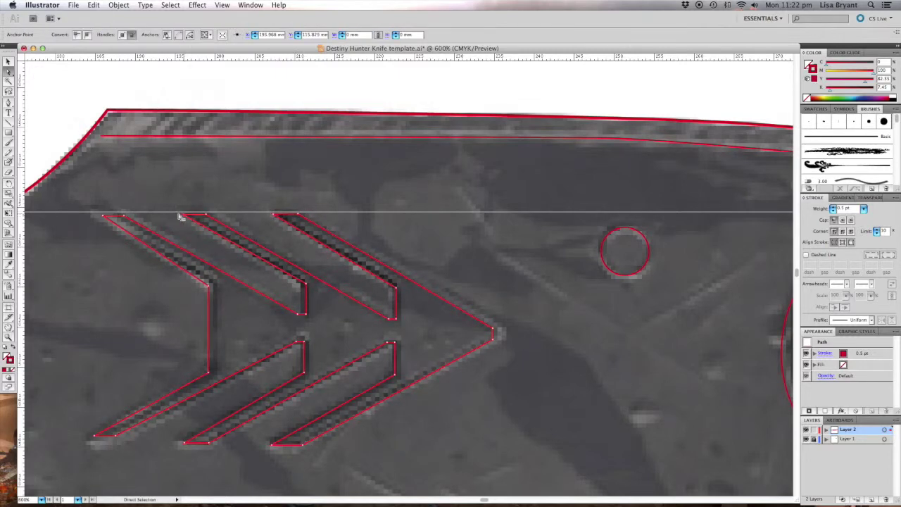
{"action": "left_click", "coordinate": [103, 215]}
{"action": "mouse_move", "coordinate": [103, 215]}
{"action": "left_mouse_down"}
{"action": "mouse_move", "coordinate": [116, 216]}
{"action": "mouse_move", "coordinate": [98, 212]}
{"action": "left_mouse_up"}
{"action": "left_click_drag", "start_coordinate": [209, 286], "coordinate": [210, 283]}
{"action": "left_click_drag", "start_coordinate": [209, 372], "coordinate": [209, 371]}
{"action": "left_click", "coordinate": [187, 215]}
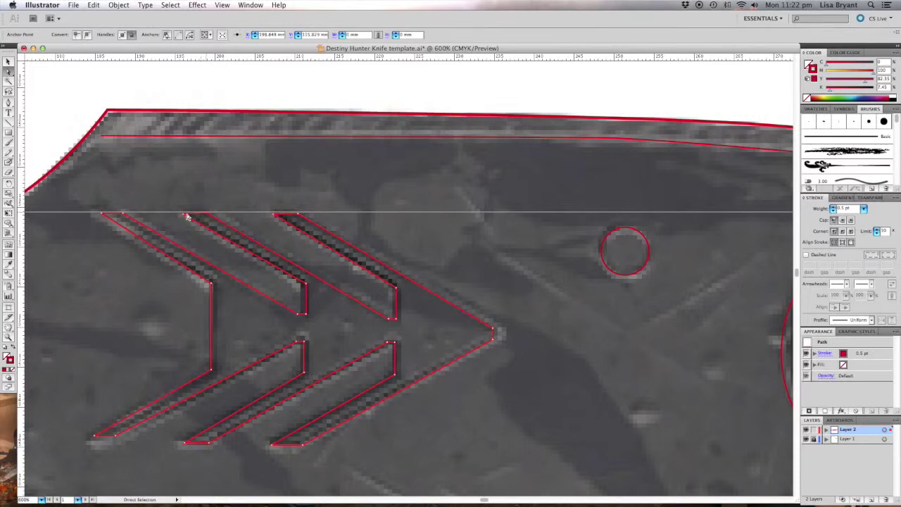
{"action": "left_click_drag", "start_coordinate": [301, 216], "coordinate": [272, 213]}
{"action": "left_click", "coordinate": [298, 214]}
Add guides across the chevrons' middle and bottom, then align their lower corners to them.
{"action": "left_click_drag", "start_coordinate": [296, 57], "coordinate": [340, 343]}
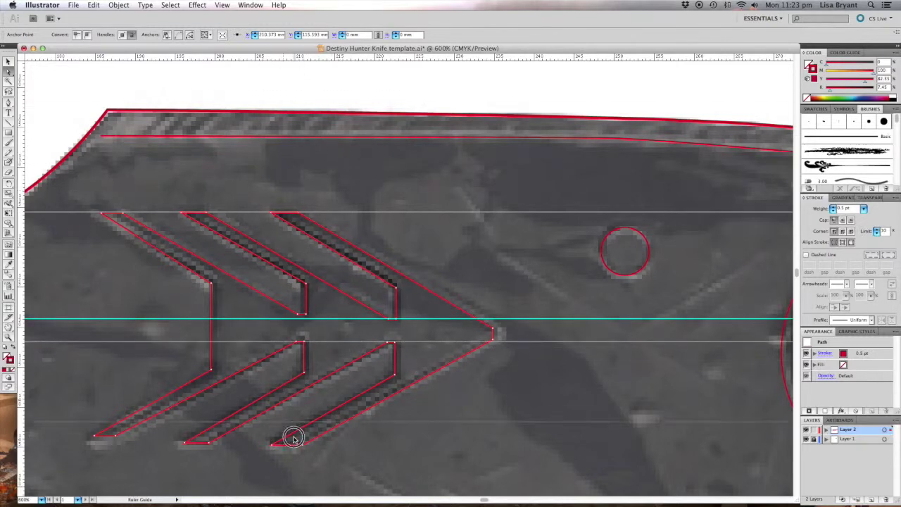
{"action": "left_click_drag", "start_coordinate": [293, 445], "coordinate": [295, 445]}
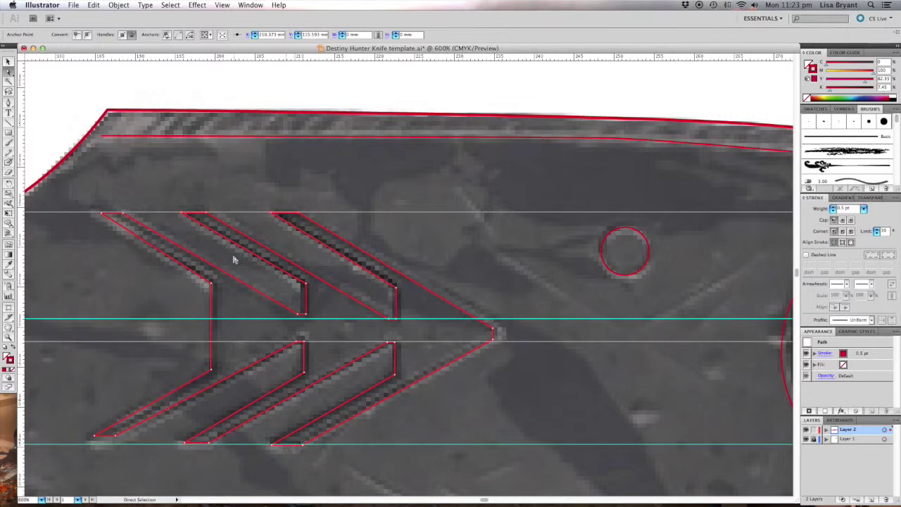
{"action": "left_click", "coordinate": [396, 318]}
{"action": "mouse_move", "coordinate": [397, 317]}
{"action": "left_mouse_down"}
{"action": "mouse_move", "coordinate": [388, 317]}
{"action": "mouse_move", "coordinate": [406, 322]}
{"action": "mouse_move", "coordinate": [388, 317]}
{"action": "left_mouse_up"}
{"action": "left_click", "coordinate": [493, 337]}
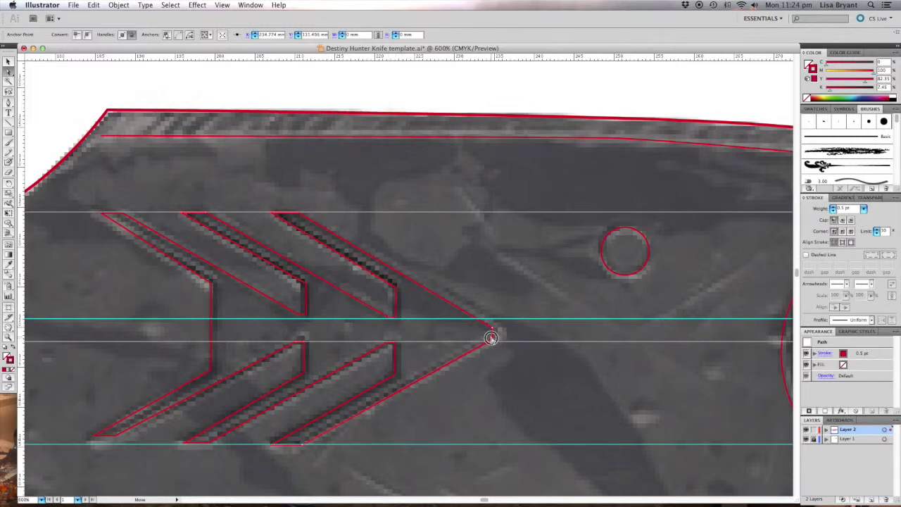
{"action": "left_click", "coordinate": [290, 444]}
{"action": "mouse_move", "coordinate": [290, 443]}
{"action": "left_mouse_down"}
{"action": "mouse_move", "coordinate": [268, 439]}
{"action": "mouse_move", "coordinate": [304, 447]}
{"action": "left_mouse_up"}
{"action": "left_click", "coordinate": [113, 435]}
{"action": "left_click_drag", "start_coordinate": [113, 436], "coordinate": [86, 443]}
{"action": "left_click", "coordinate": [212, 283]}
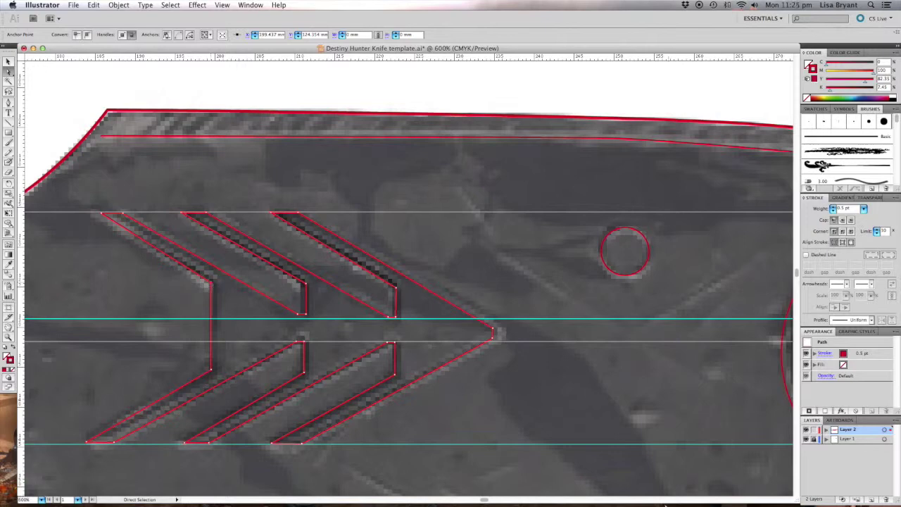
Save the document and hide the guides.
{"action": "key", "text": "super+s"}
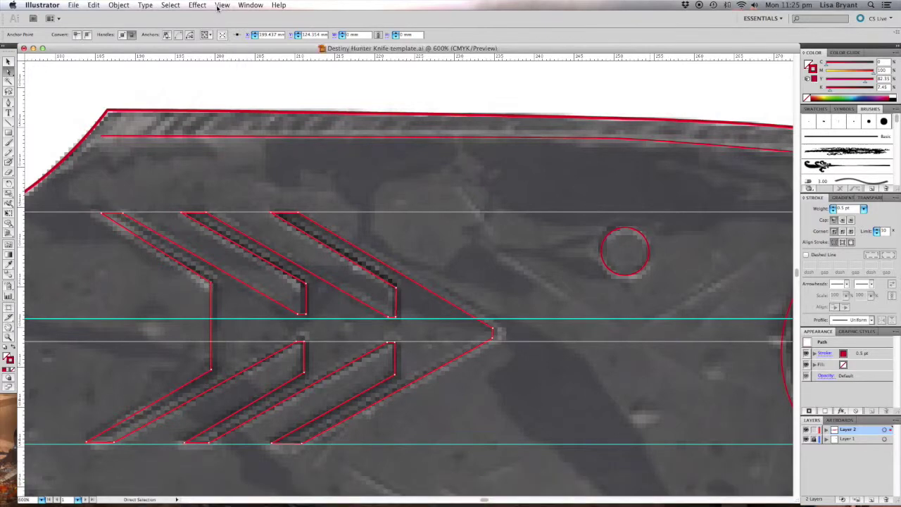
{"action": "left_click", "coordinate": [222, 5]}
{"action": "mouse_move", "coordinate": [310, 265]}
{"action": "left_click", "coordinate": [358, 267]}
{"action": "key", "text": "super+minus"}
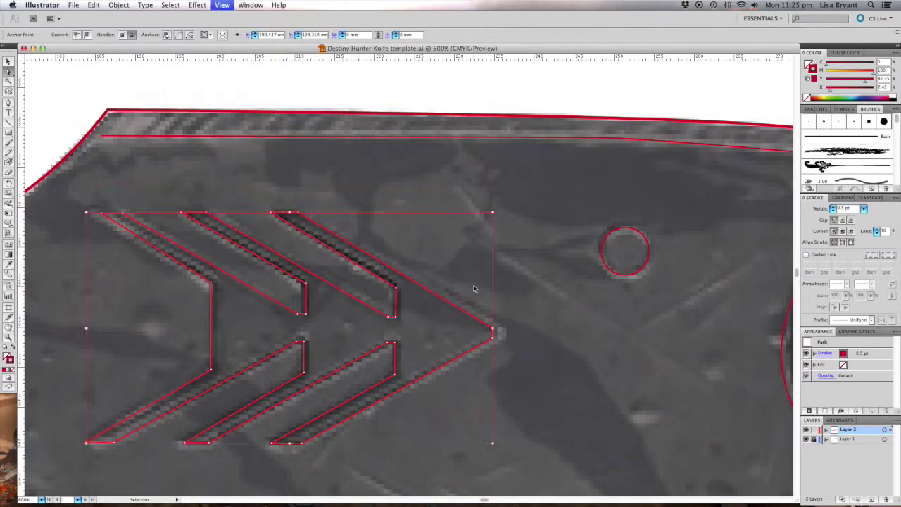
Hide the knife photo template and zoom out to see the whole artboard.
{"action": "key", "text": "super+minus"}
{"action": "key", "text": "super+shift+a"}
{"action": "key", "text": "super+shift+w"}
{"action": "key", "text": "super+minus"}
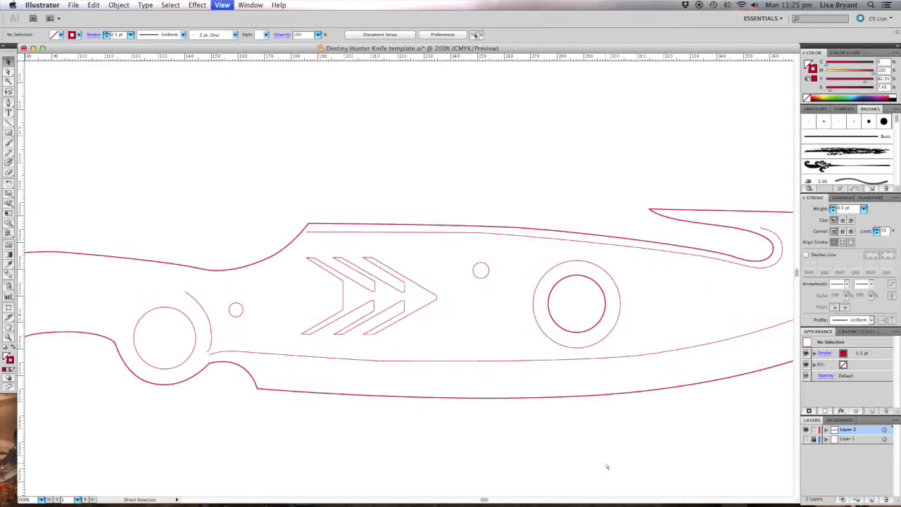
{"action": "left_click_drag", "start_coordinate": [605, 463], "coordinate": [551, 415]}
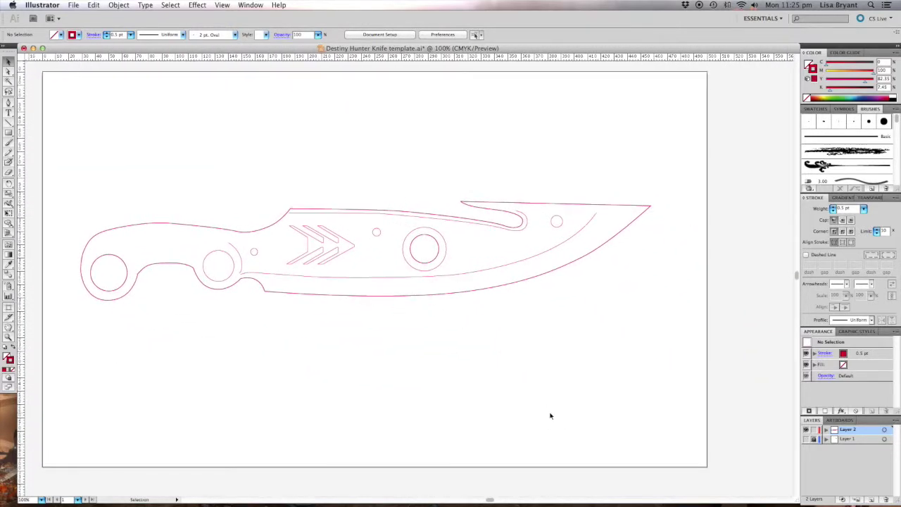
{"action": "scroll", "coordinate": [551, 416], "scroll_direction": "right", "scroll_amount": 1}
Make all traced knife paths' strokes black, deselect them, and save.
{"action": "left_click_drag", "start_coordinate": [57, 137], "coordinate": [652, 350]}
{"action": "left_click", "coordinate": [897, 96]}
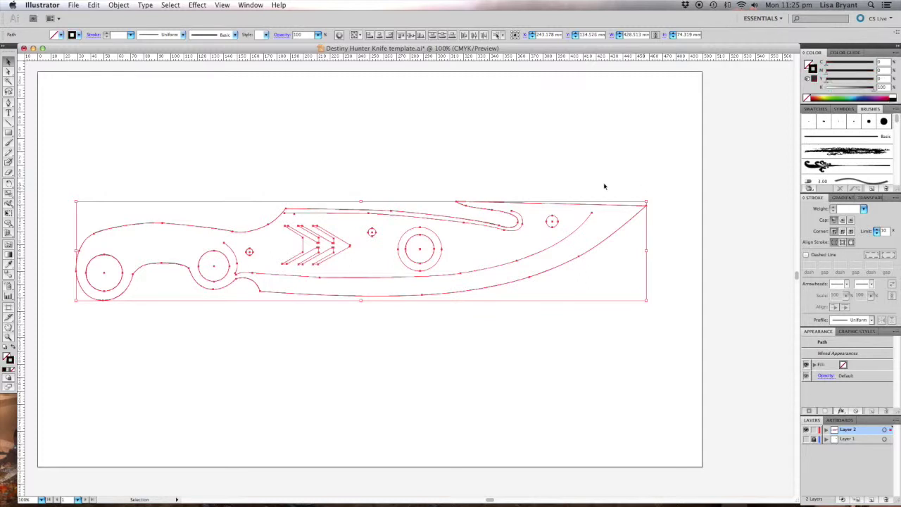
{"action": "left_click", "coordinate": [285, 162]}
{"action": "key", "text": "super+s"}
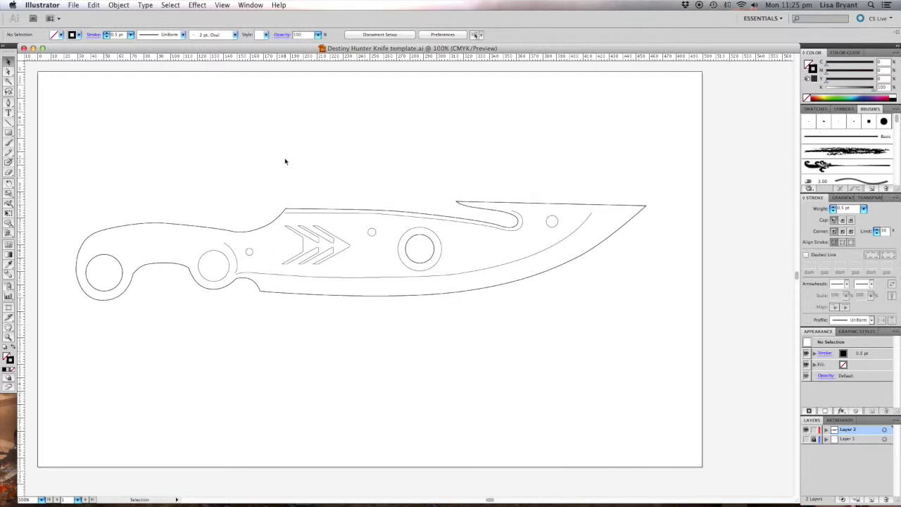
{"action": "left_click", "coordinate": [73, 5]}
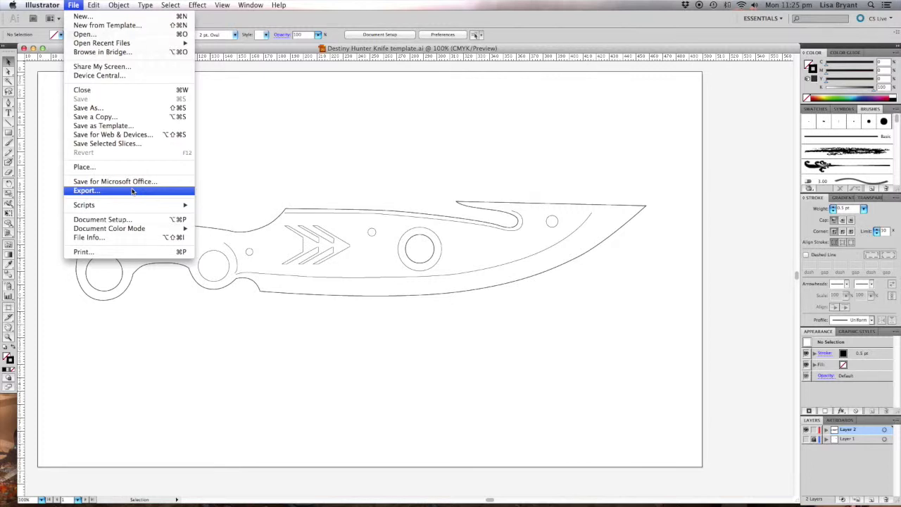
{"action": "left_click", "coordinate": [206, 179]}
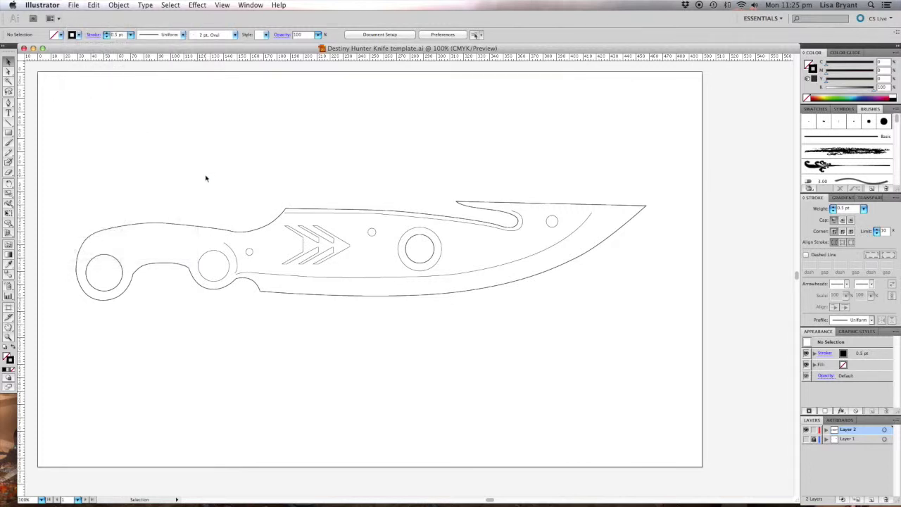